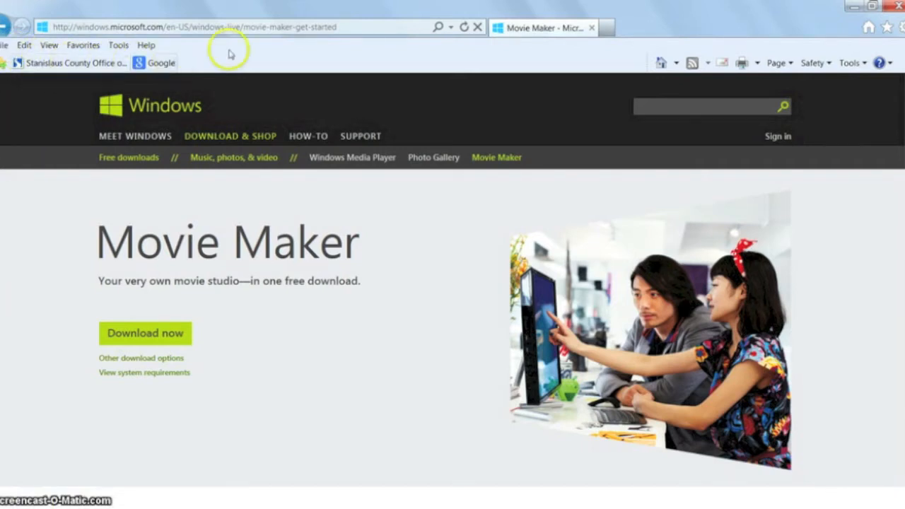
{"action": "left_click", "coordinate": [254, 28]}
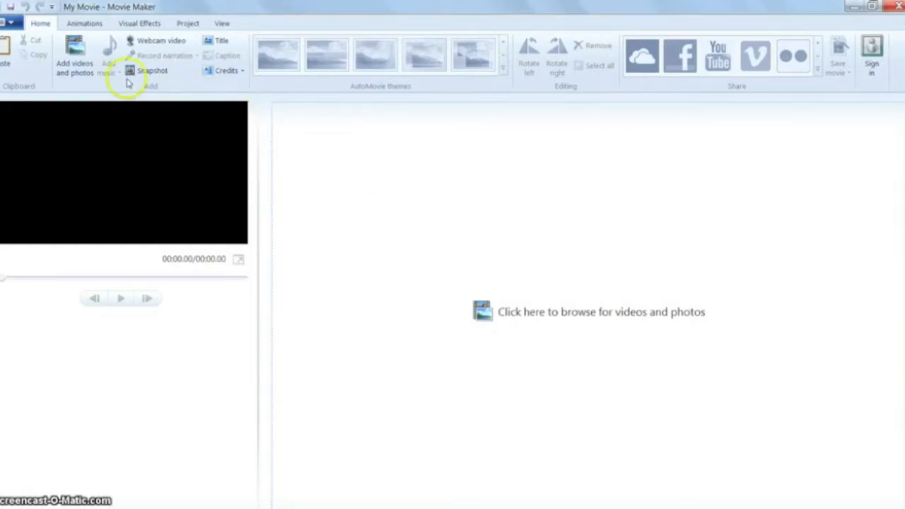
Add all photos from the jacko shots folder, DSCN2084 to DSCN2210, to the movie project.
{"action": "left_click", "coordinate": [73, 64]}
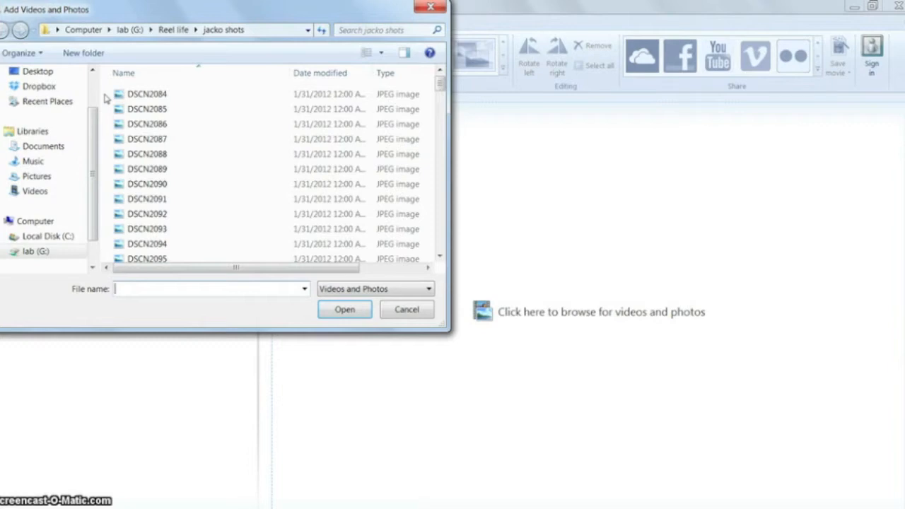
{"action": "left_click", "coordinate": [419, 9]}
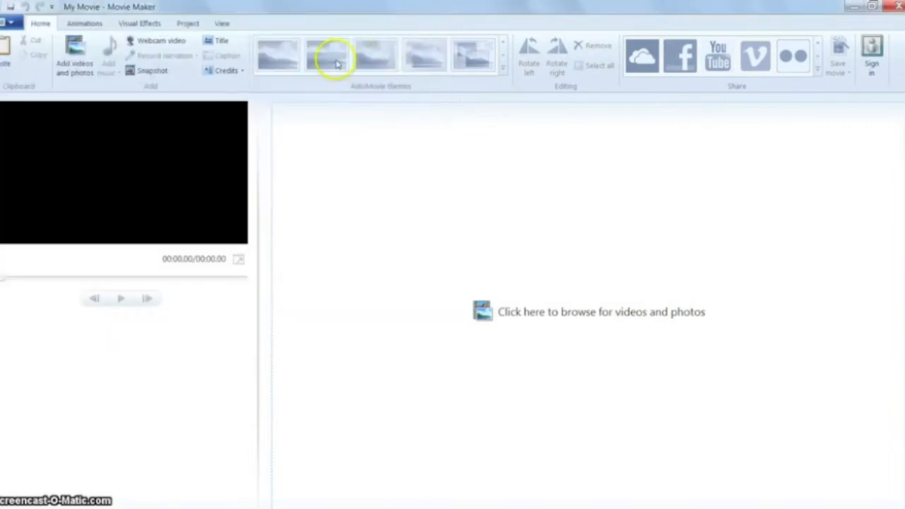
{"action": "left_click", "coordinate": [79, 53]}
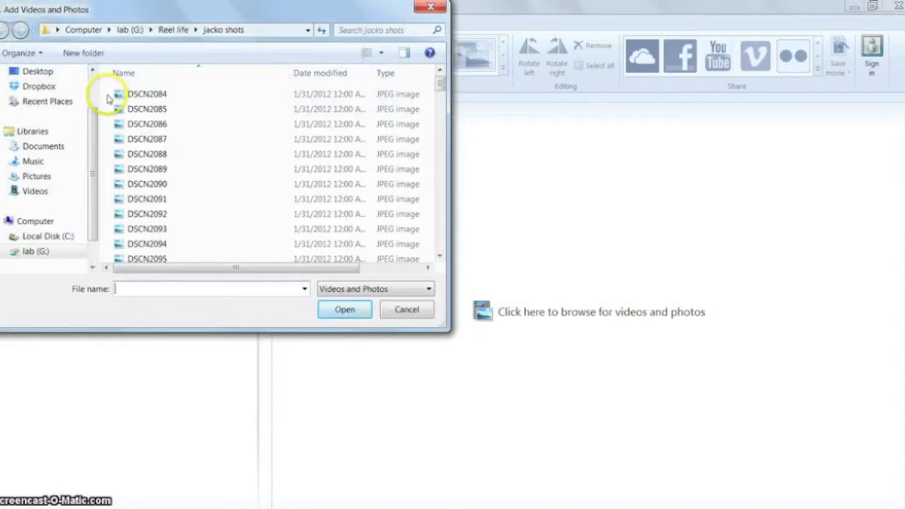
{"action": "left_click_drag", "start_coordinate": [106, 95], "coordinate": [180, 283]}
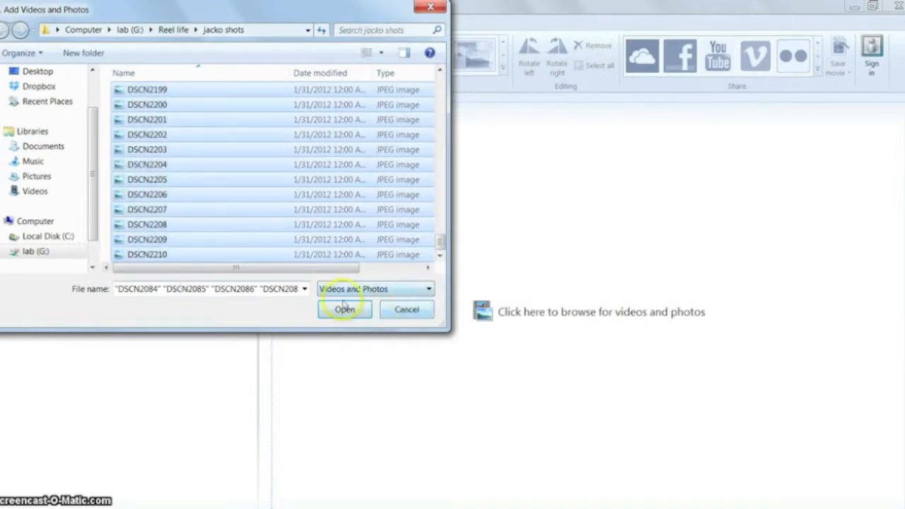
{"action": "left_click", "coordinate": [344, 309]}
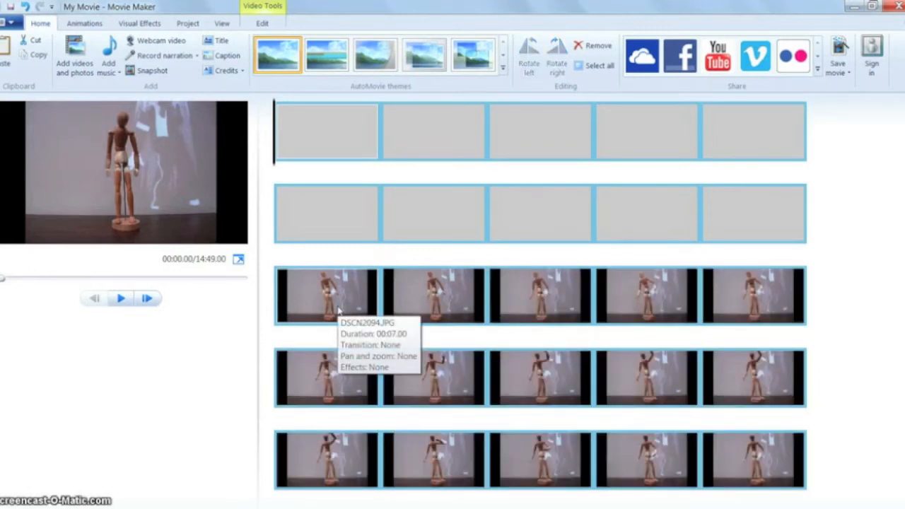
Find the photo with the warning mark in the storyboard and remove the corrupted DSCN2114.JPG from the project.
{"action": "scroll", "coordinate": [430, 180], "scroll_direction": "down", "scroll_amount": 3}
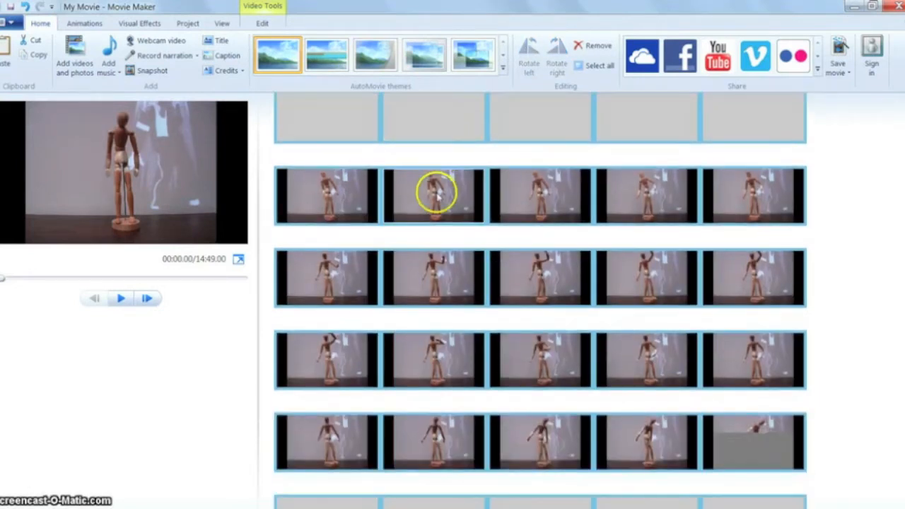
{"action": "scroll", "coordinate": [444, 204], "scroll_direction": "down", "scroll_amount": 3}
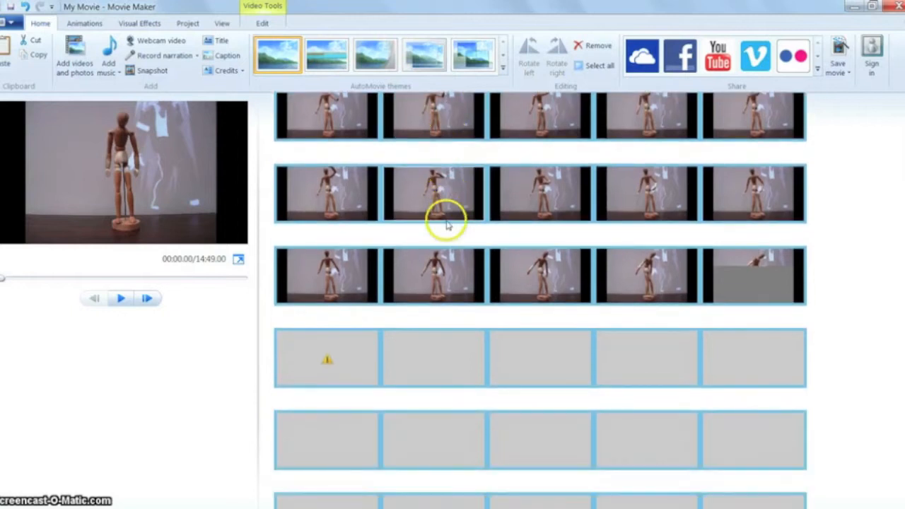
{"action": "scroll", "coordinate": [447, 225], "scroll_direction": "up", "scroll_amount": 5}
{"action": "scroll", "coordinate": [450, 230], "scroll_direction": "down", "scroll_amount": 5}
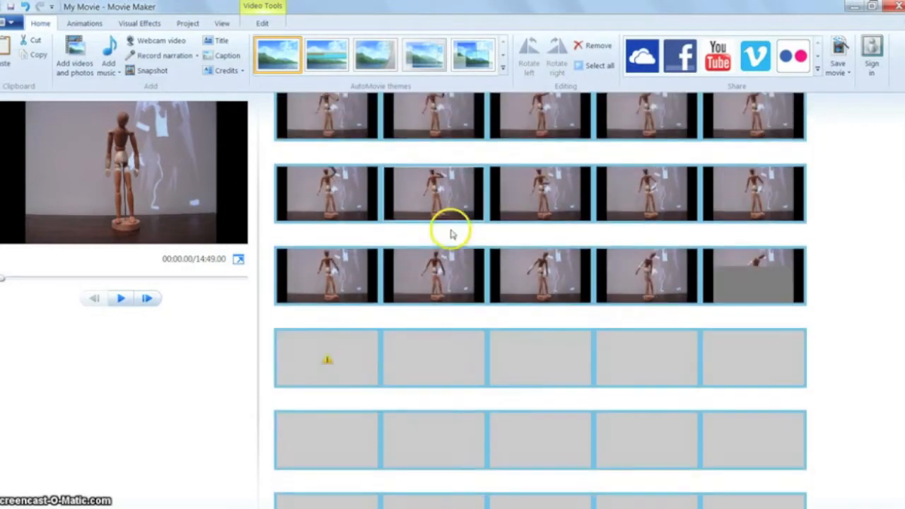
{"action": "double_click", "coordinate": [343, 346]}
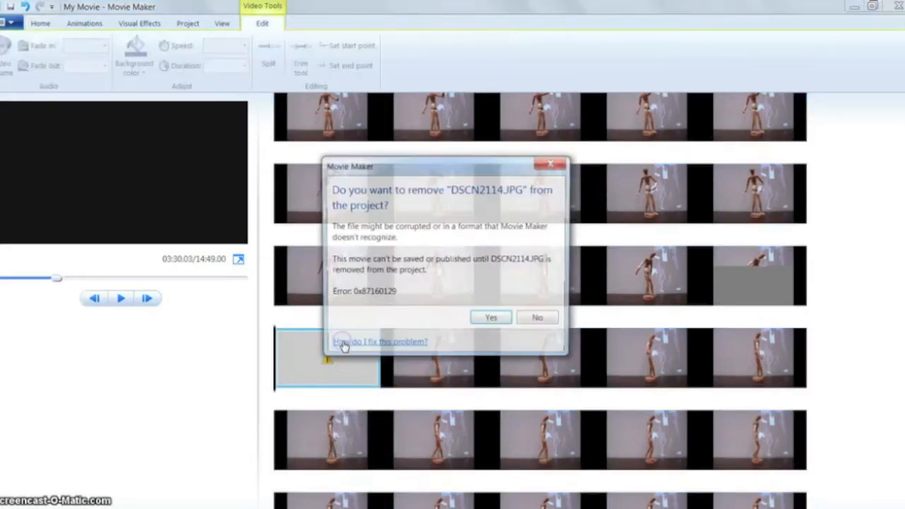
{"action": "left_click", "coordinate": [491, 321]}
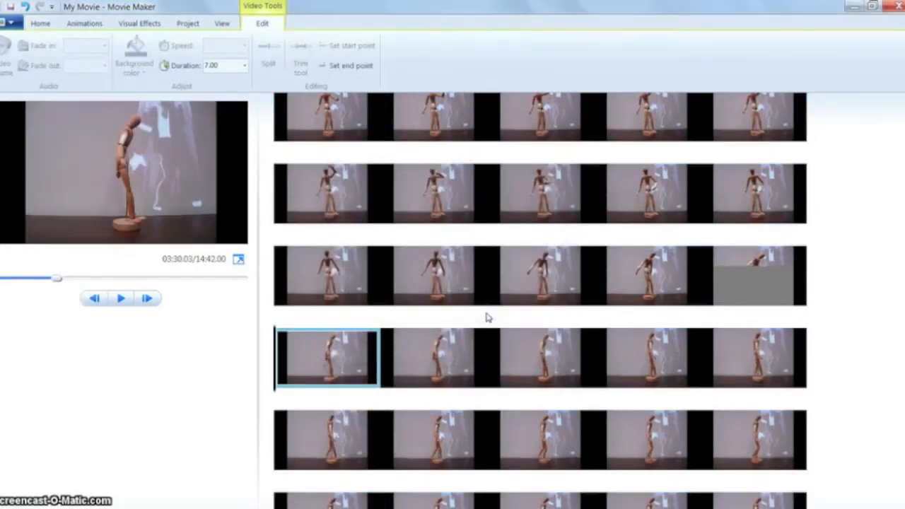
Look through the whole storyboard, down and back to the first photo, for other missing or damaged frames.
{"action": "scroll", "coordinate": [435, 315], "scroll_direction": "down", "scroll_amount": 2}
{"action": "scroll", "coordinate": [439, 320], "scroll_direction": "down", "scroll_amount": 10}
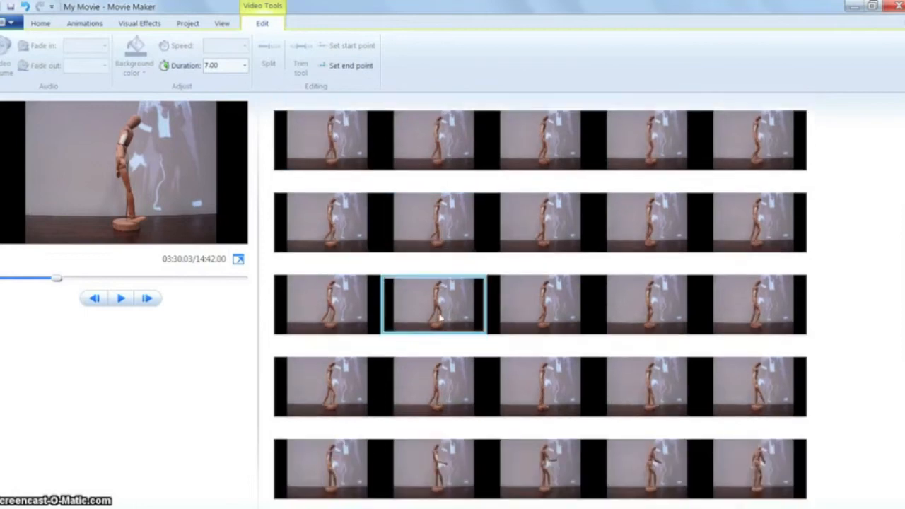
{"action": "scroll", "coordinate": [443, 319], "scroll_direction": "up", "scroll_amount": 2}
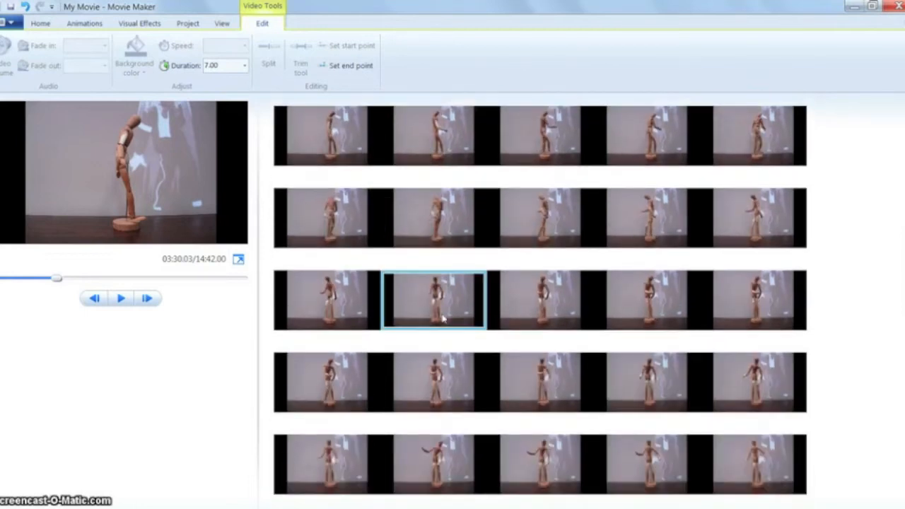
{"action": "scroll", "coordinate": [447, 317], "scroll_direction": "up", "scroll_amount": 5}
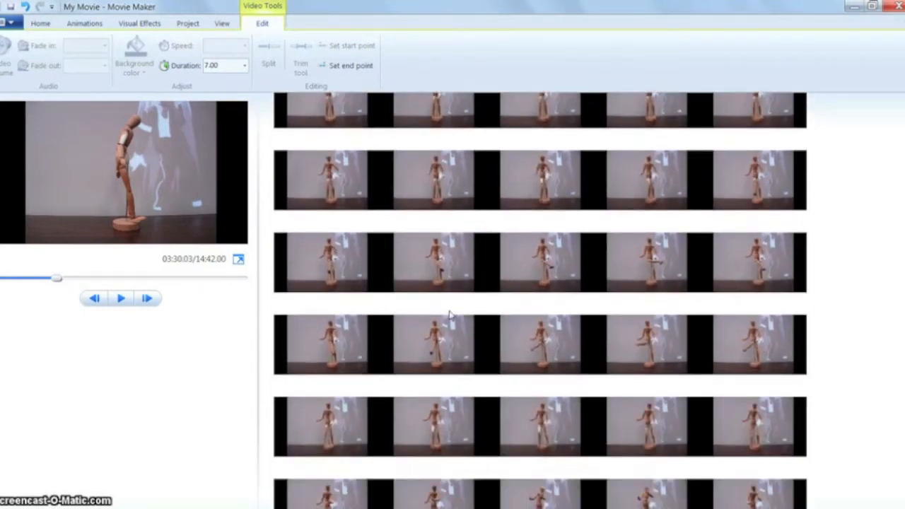
{"action": "scroll", "coordinate": [451, 316], "scroll_direction": "up", "scroll_amount": 10}
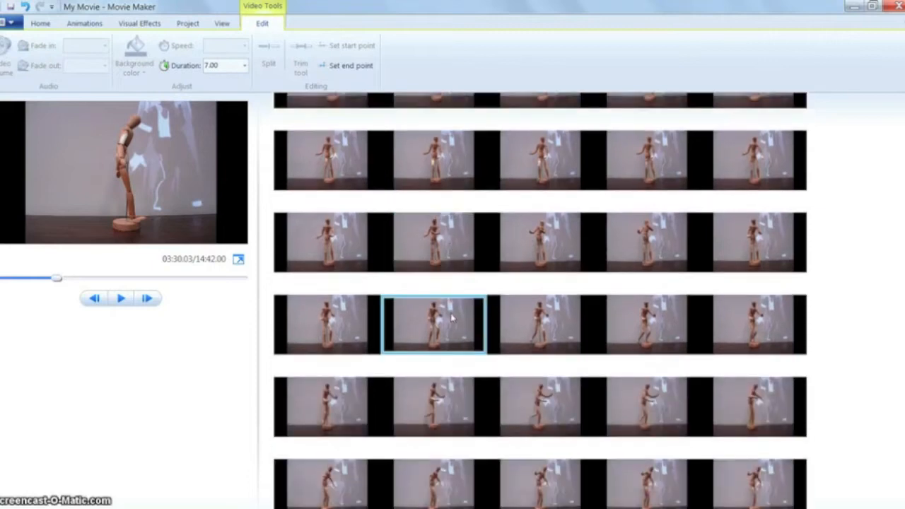
{"action": "scroll", "coordinate": [459, 317], "scroll_direction": "up", "scroll_amount": 8}
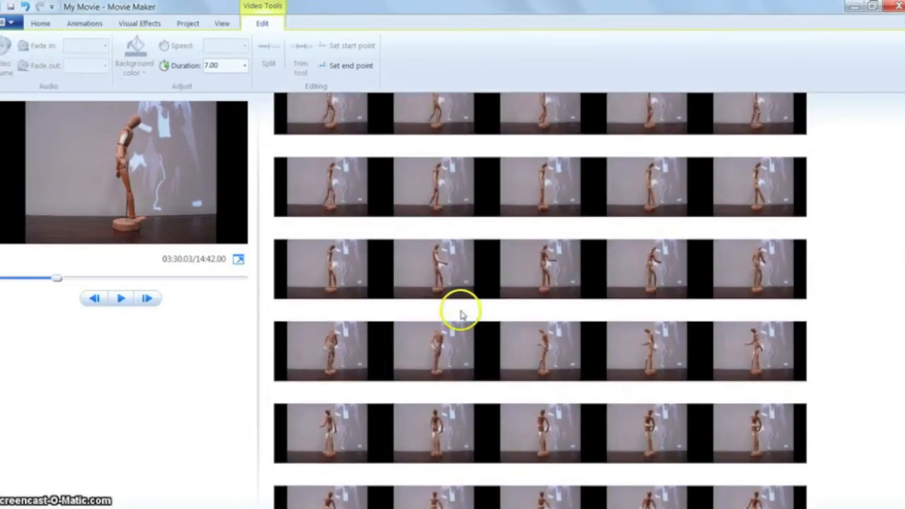
{"action": "scroll", "coordinate": [463, 317], "scroll_direction": "up", "scroll_amount": 3}
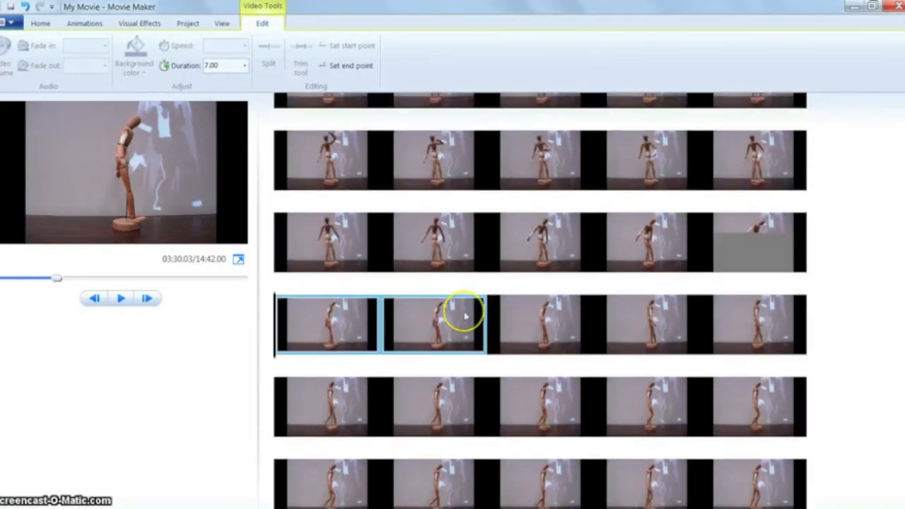
{"action": "scroll", "coordinate": [463, 317], "scroll_direction": "up", "scroll_amount": 5}
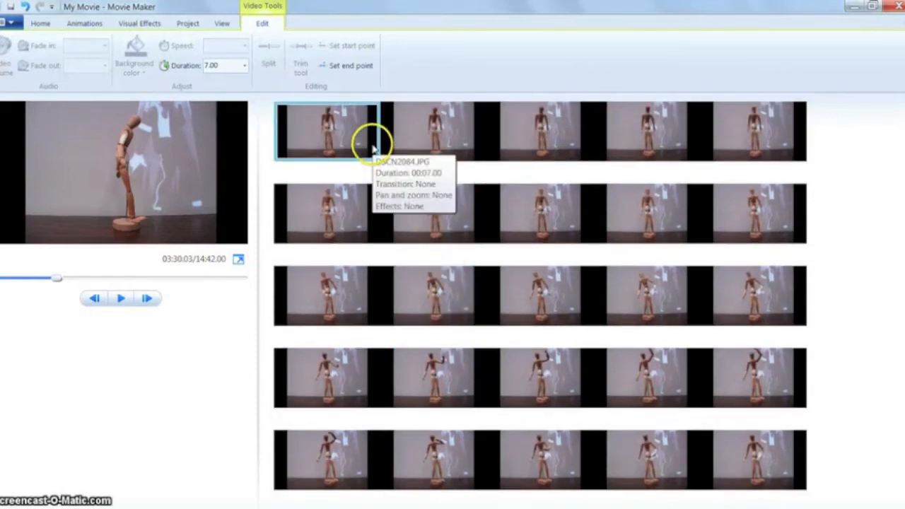
Select all photos in the storyboard and set their duration to 0.10 seconds.
{"action": "key", "text": "ctrl+a"}
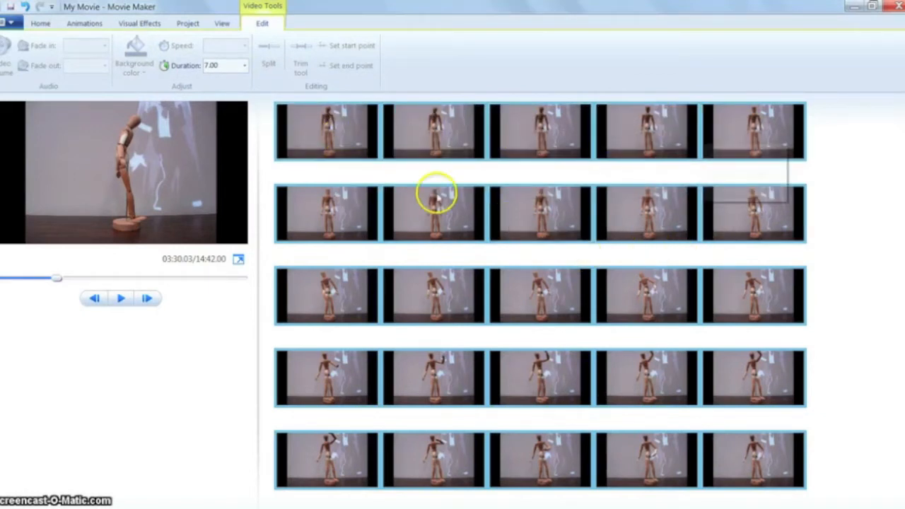
{"action": "left_click", "coordinate": [216, 65]}
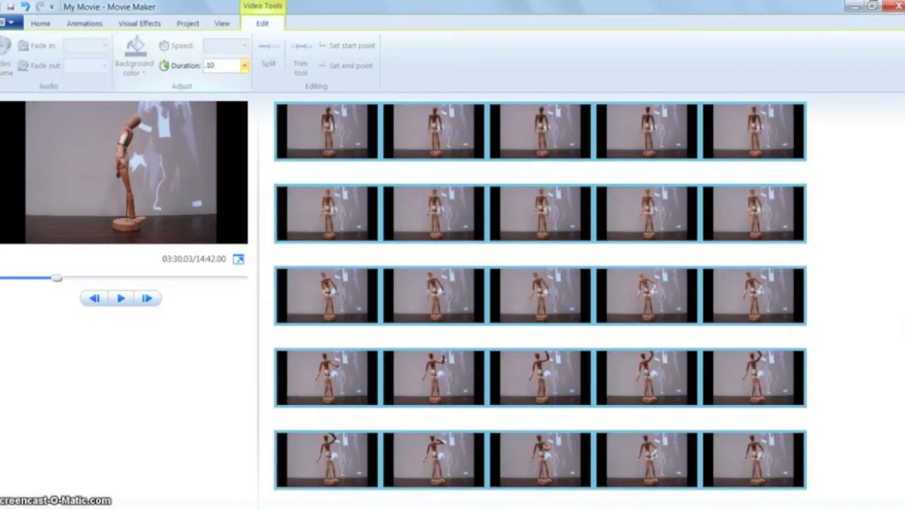
{"action": "key", "text": "Return"}
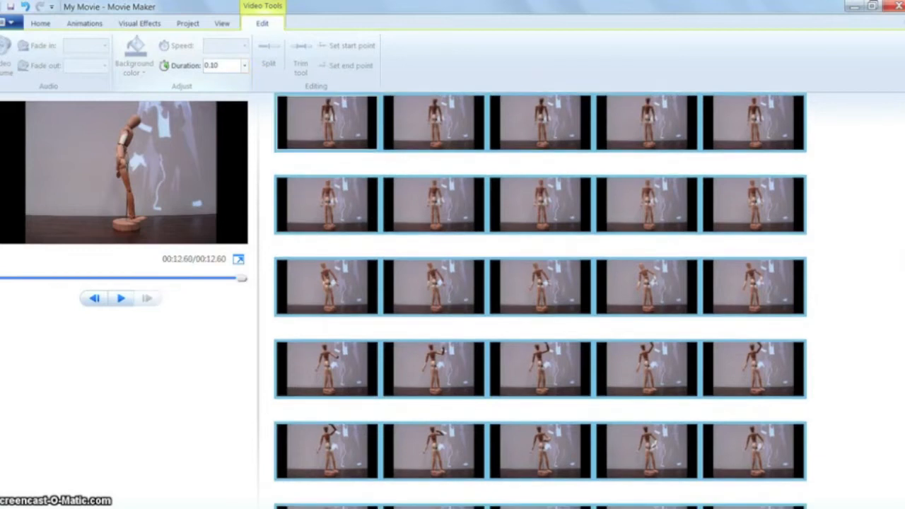
Check the duration of several individual photos, and preview the animation from the first photo.
{"action": "left_click", "coordinate": [436, 359]}
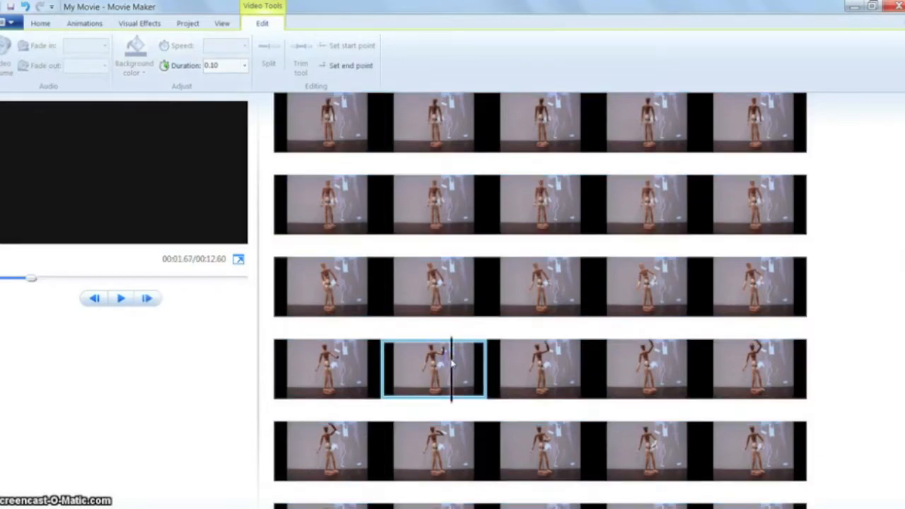
{"action": "left_click", "coordinate": [309, 286]}
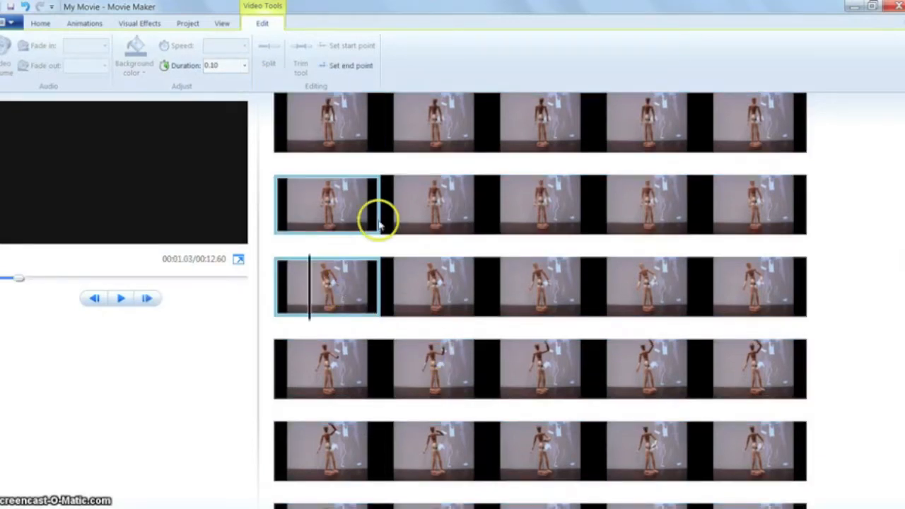
{"action": "left_click", "coordinate": [415, 211]}
{"action": "left_click", "coordinate": [438, 118]}
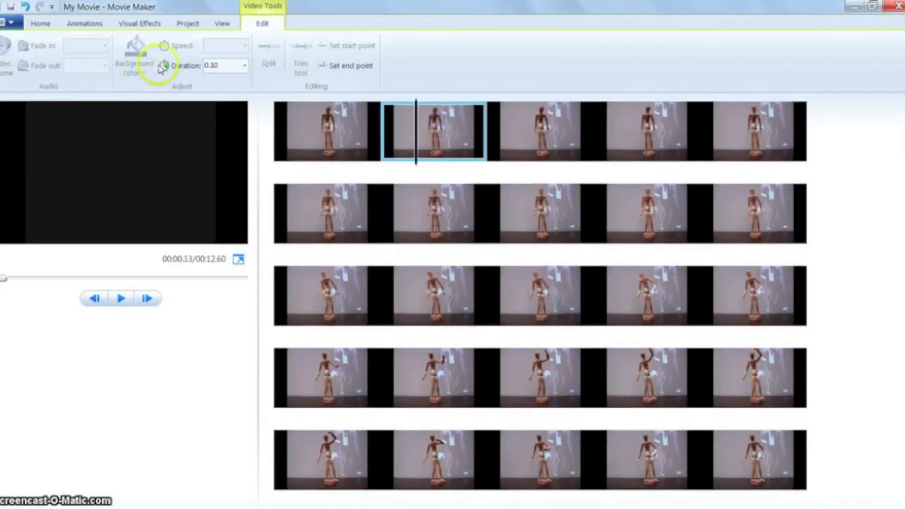
{"action": "left_click", "coordinate": [227, 66]}
{"action": "left_click_drag", "start_coordinate": [208, 65], "coordinate": [226, 66]}
{"action": "left_click", "coordinate": [282, 131]}
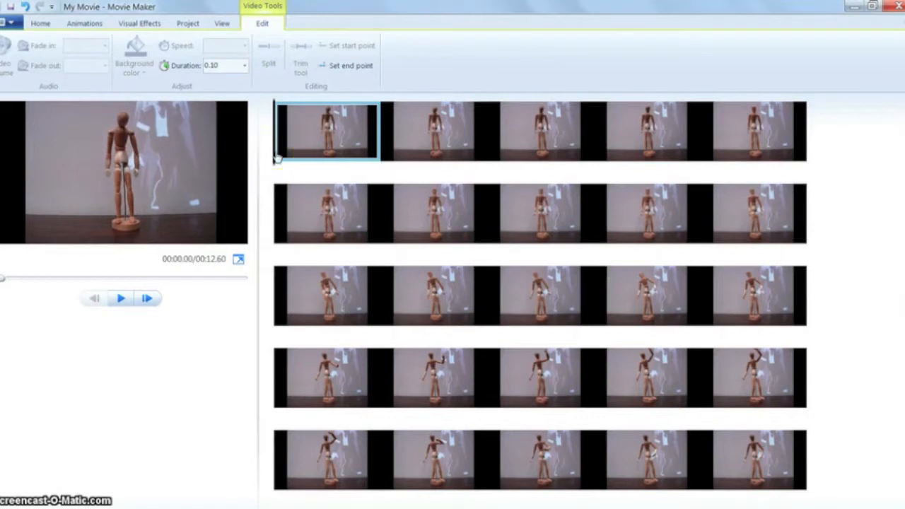
{"action": "key", "text": "space"}
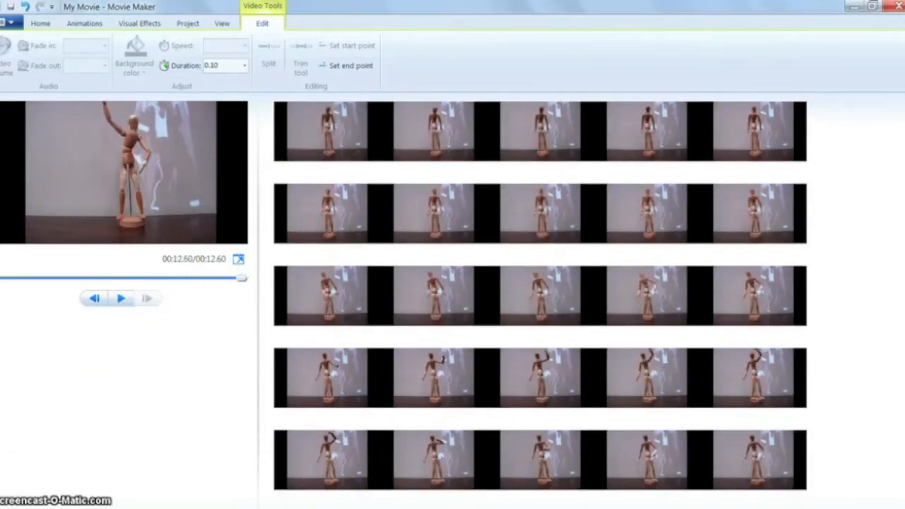
Add the music file "1-17 Beat It (Single Version)" from the jacko shots folder to the movie.
{"action": "left_click", "coordinate": [41, 24]}
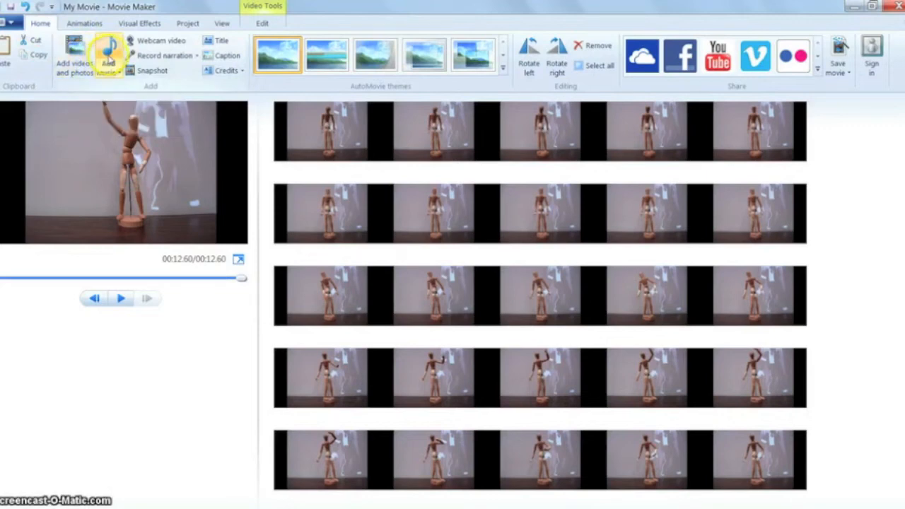
{"action": "left_click", "coordinate": [108, 58]}
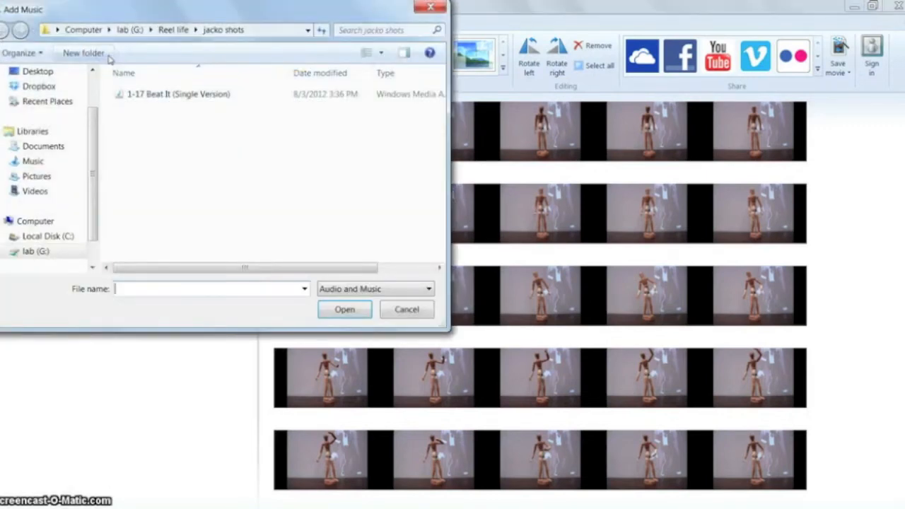
{"action": "left_click", "coordinate": [160, 99]}
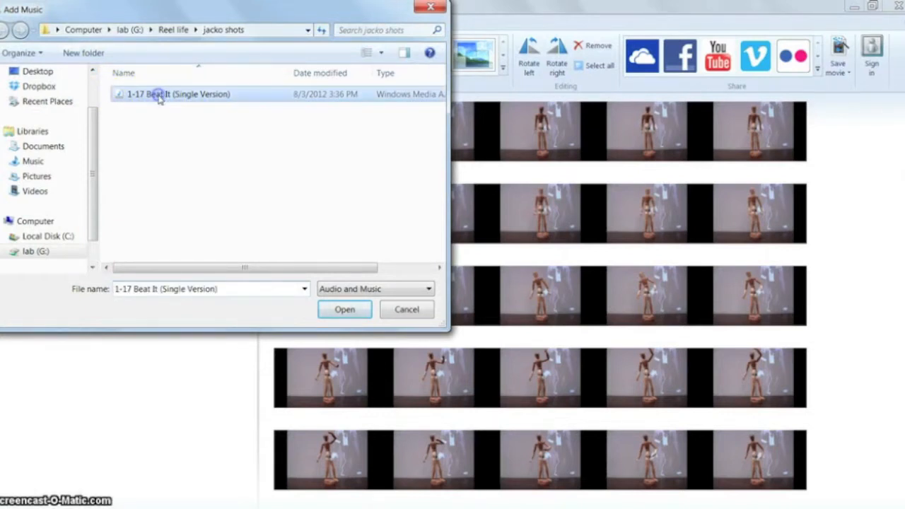
{"action": "left_click", "coordinate": [344, 311]}
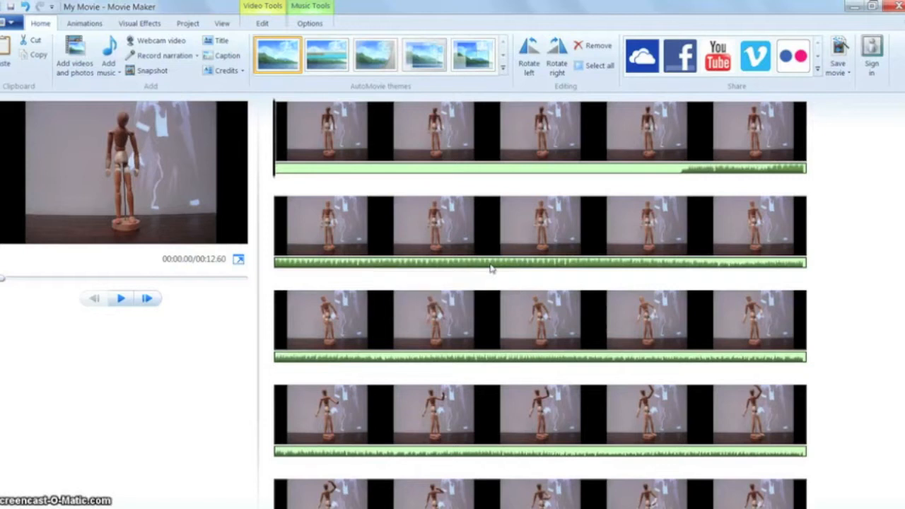
Set the start point of the Beat It music track to 11.49 s.
{"action": "left_click", "coordinate": [673, 153]}
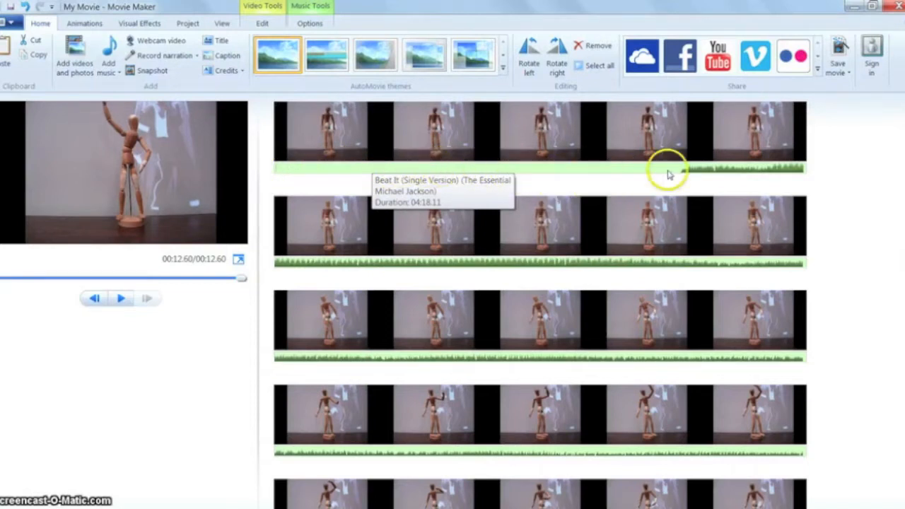
{"action": "left_click", "coordinate": [308, 24]}
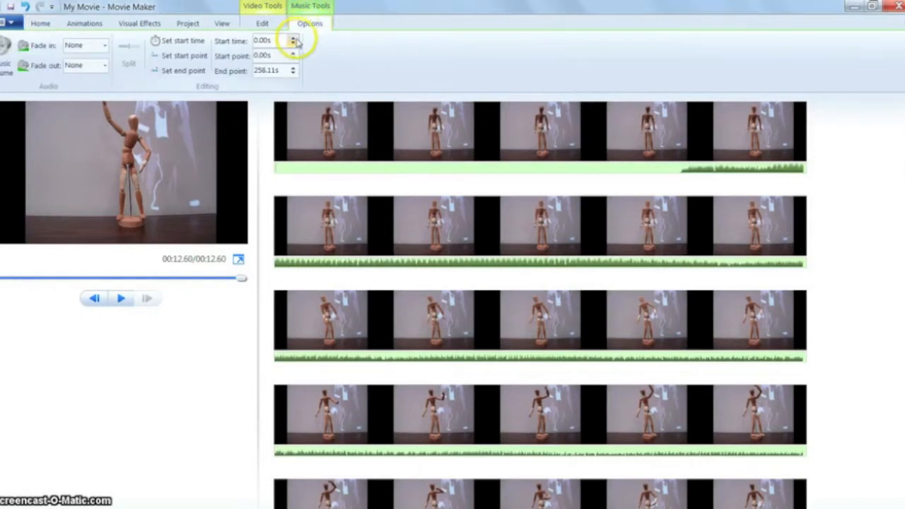
{"action": "left_click", "coordinate": [293, 55]}
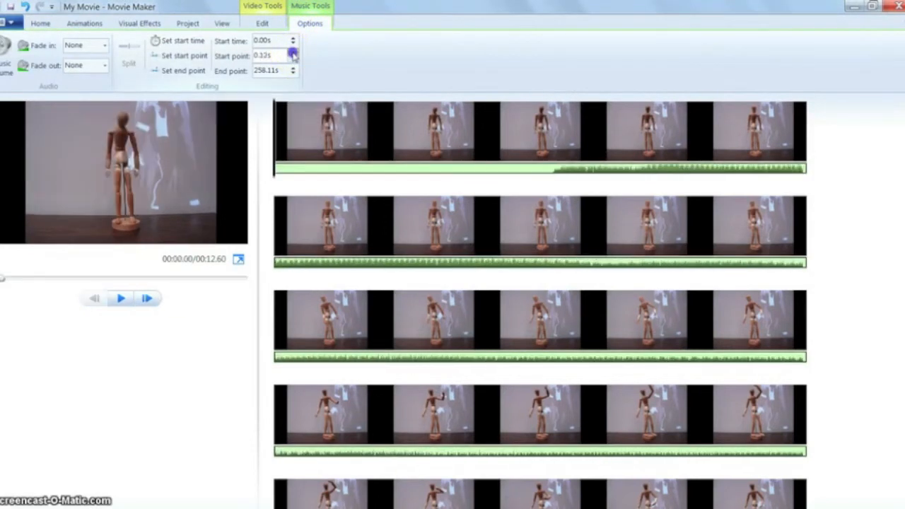
{"action": "left_click", "coordinate": [293, 55]}
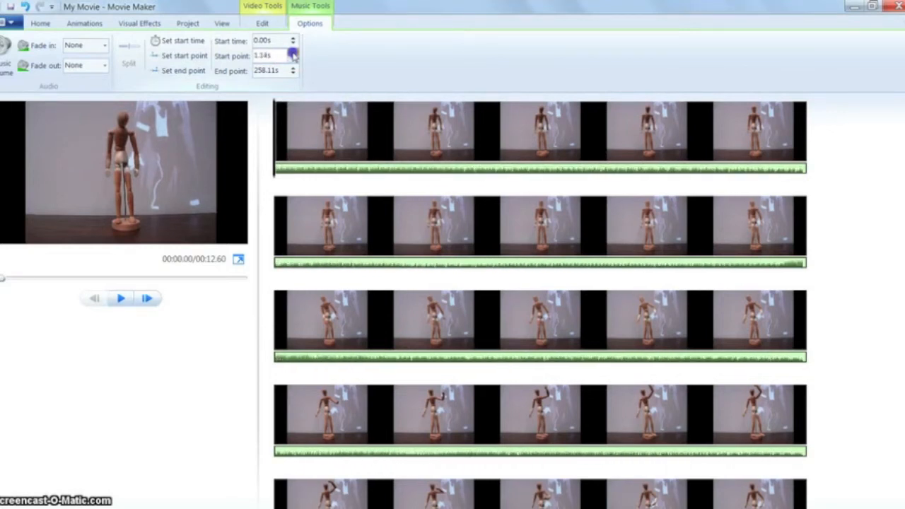
{"action": "left_click", "coordinate": [293, 54]}
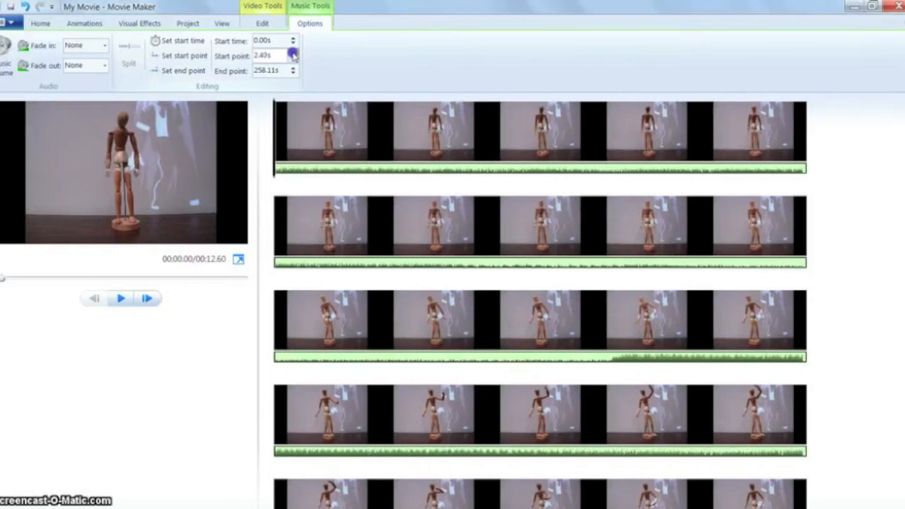
{"action": "left_click", "coordinate": [293, 55]}
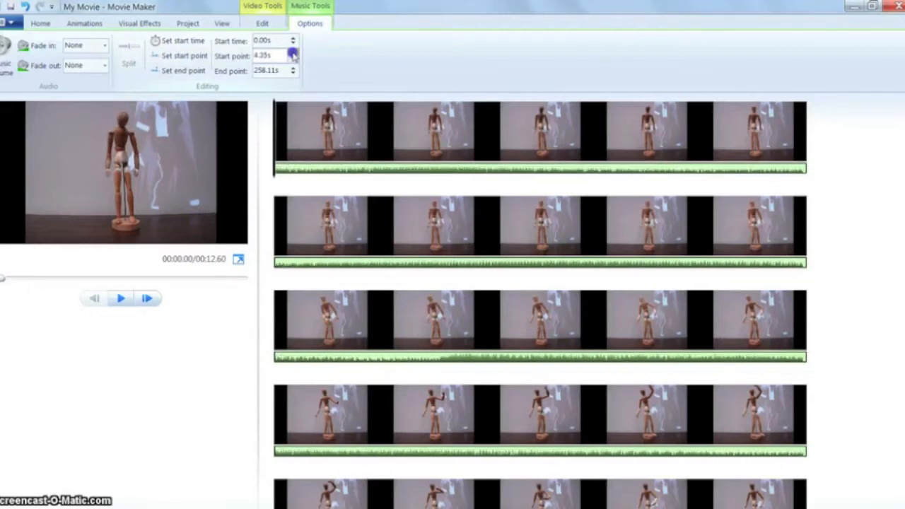
{"action": "left_click", "coordinate": [292, 55]}
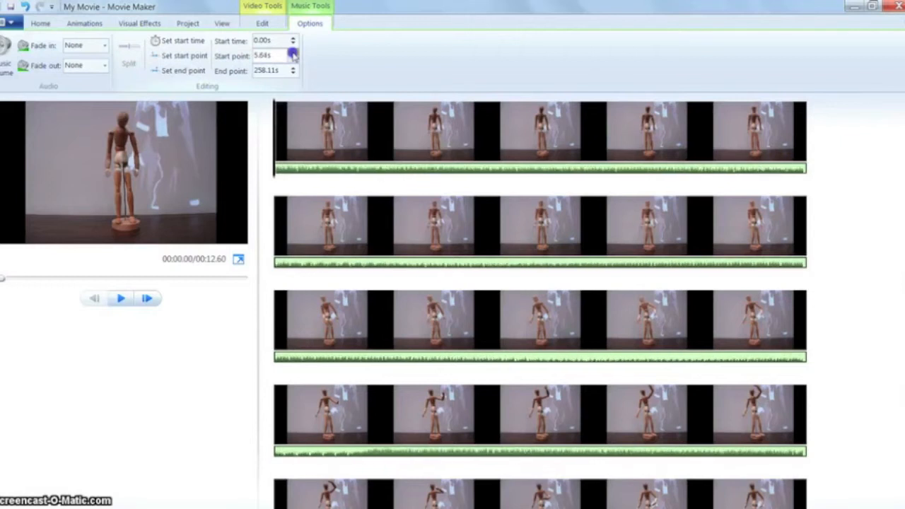
{"action": "left_click", "coordinate": [293, 55]}
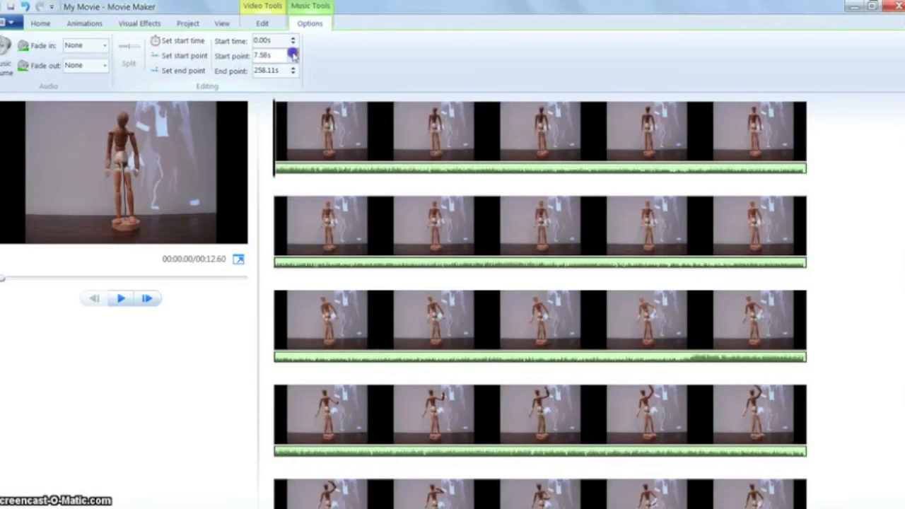
{"action": "left_click", "coordinate": [293, 55]}
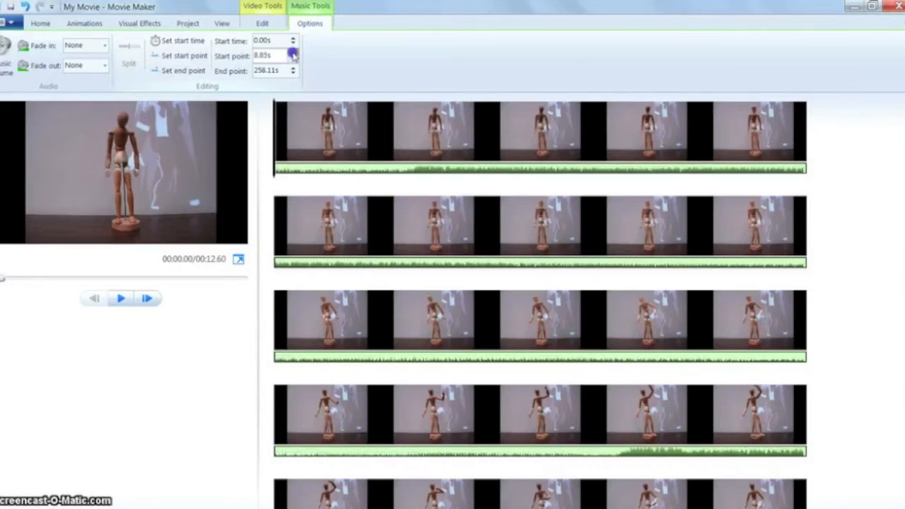
{"action": "left_click", "coordinate": [292, 55]}
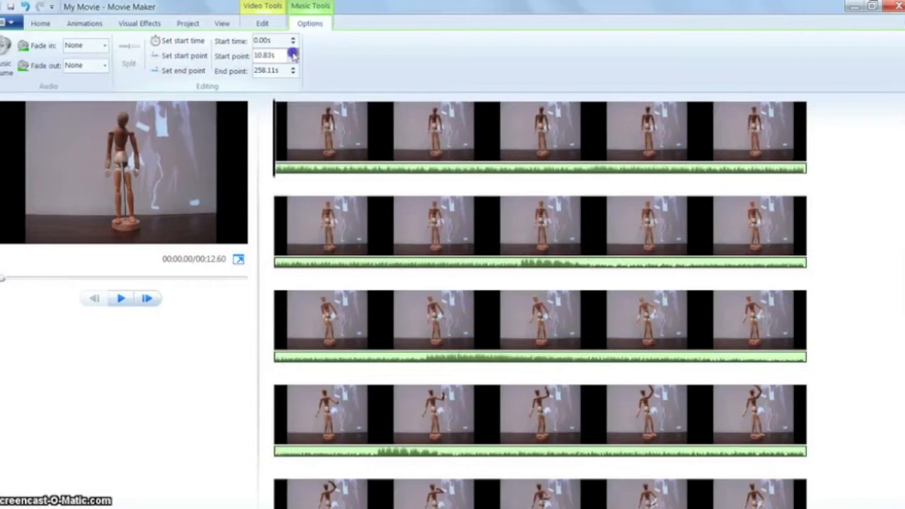
{"action": "left_click", "coordinate": [292, 55]}
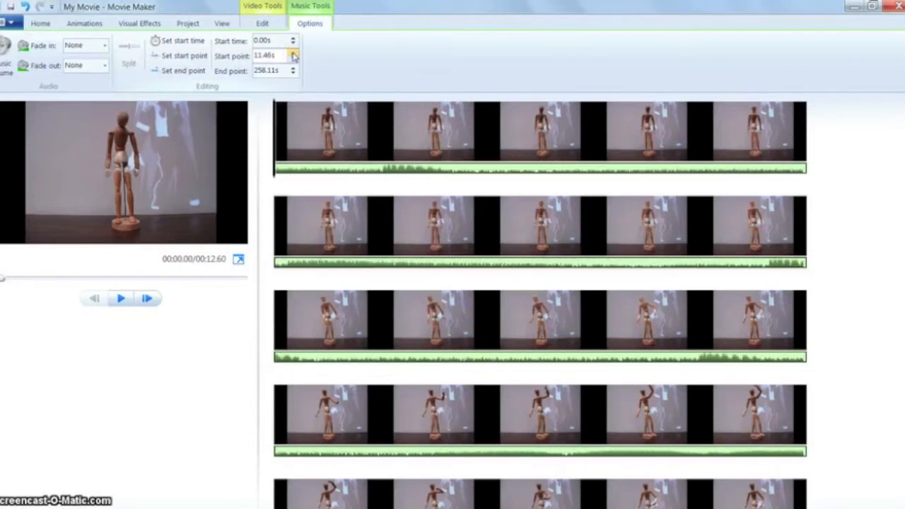
{"action": "left_click", "coordinate": [292, 54]}
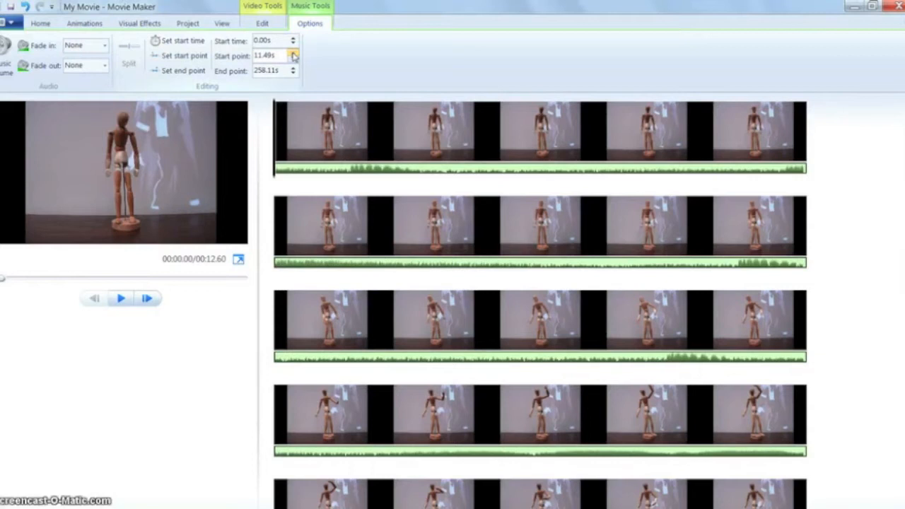
Preview the animation from the first photo with the trimmed music track, and pause the playback.
{"action": "left_click", "coordinate": [354, 227]}
{"action": "left_click", "coordinate": [341, 176]}
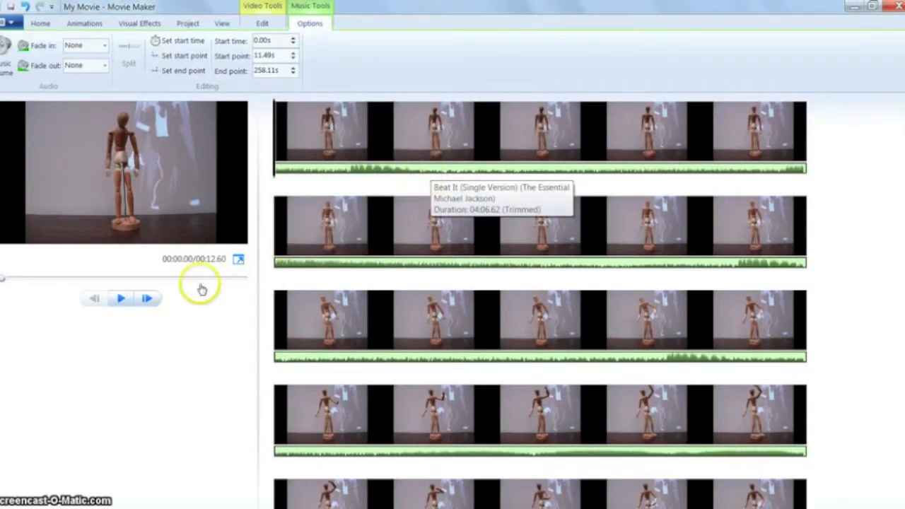
{"action": "left_click", "coordinate": [123, 299]}
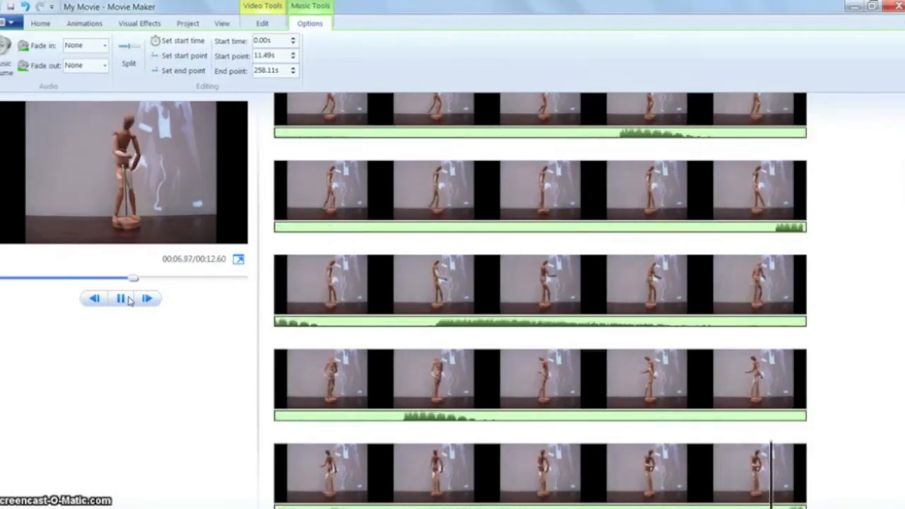
{"action": "left_click", "coordinate": [124, 299]}
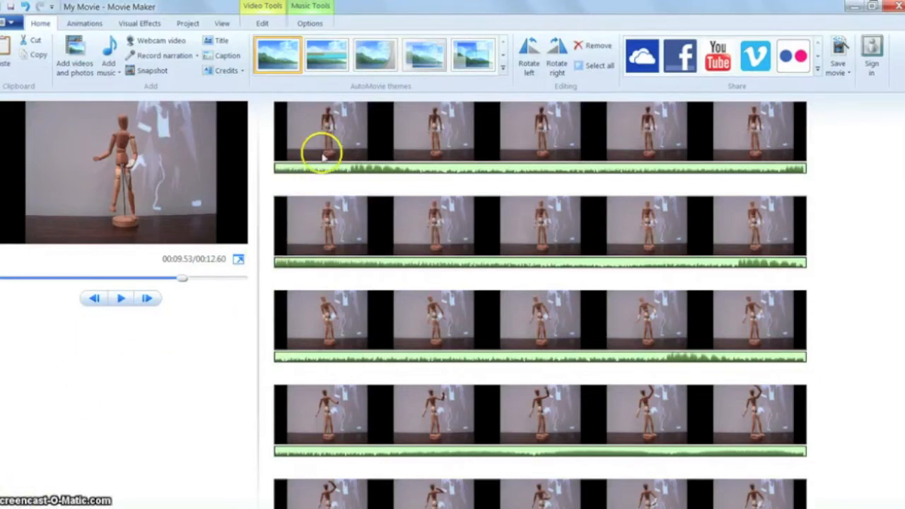
{"action": "mouse_move", "coordinate": [323, 143]}
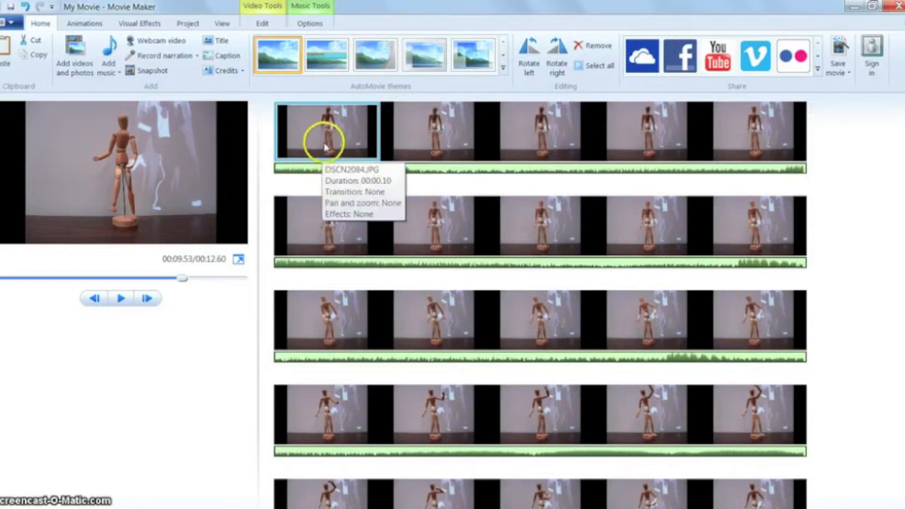
{"action": "left_click", "coordinate": [164, 56]}
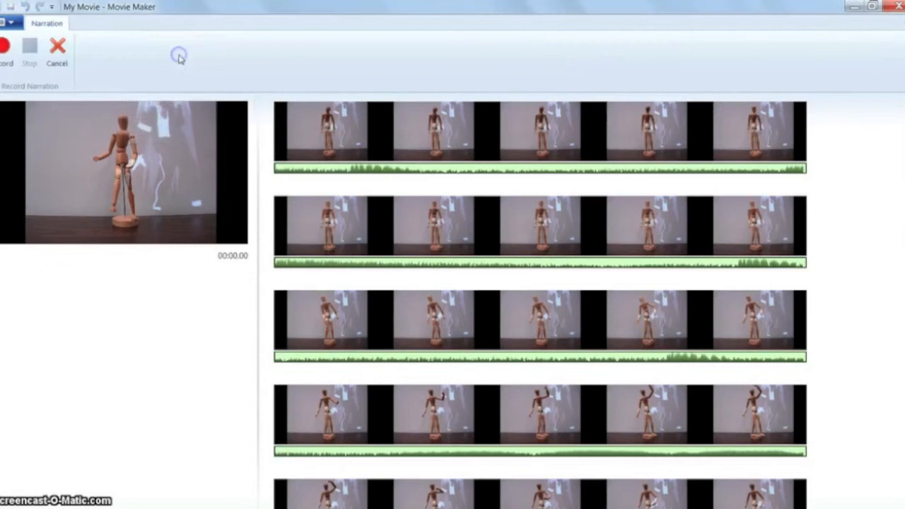
{"action": "left_click", "coordinate": [6, 49]}
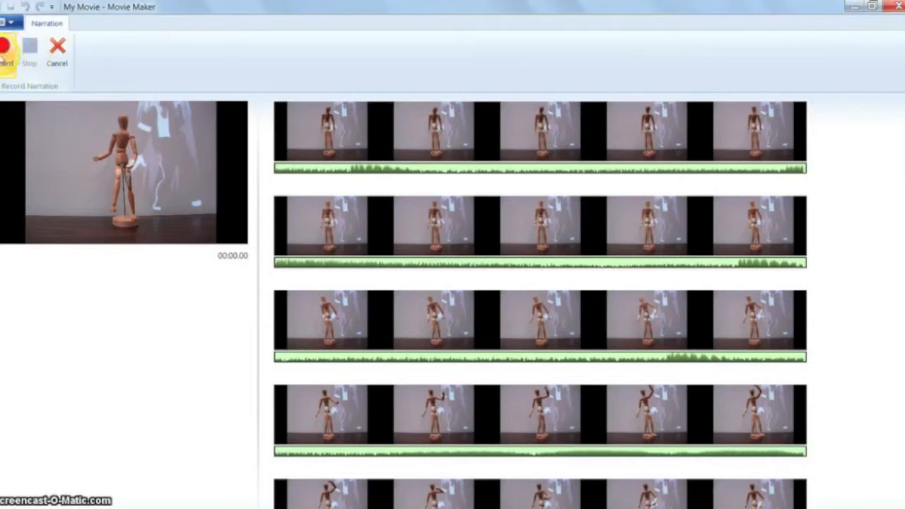
{"action": "left_click", "coordinate": [303, 169]}
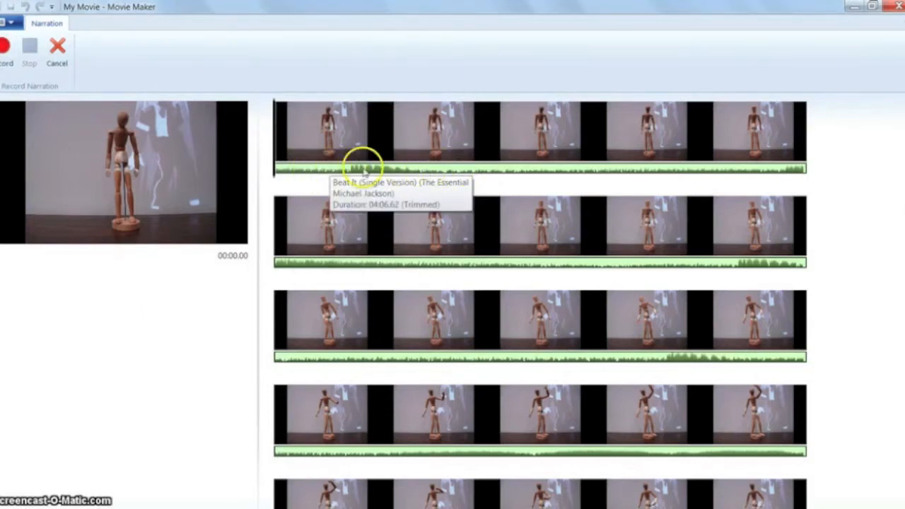
{"action": "left_click", "coordinate": [57, 48]}
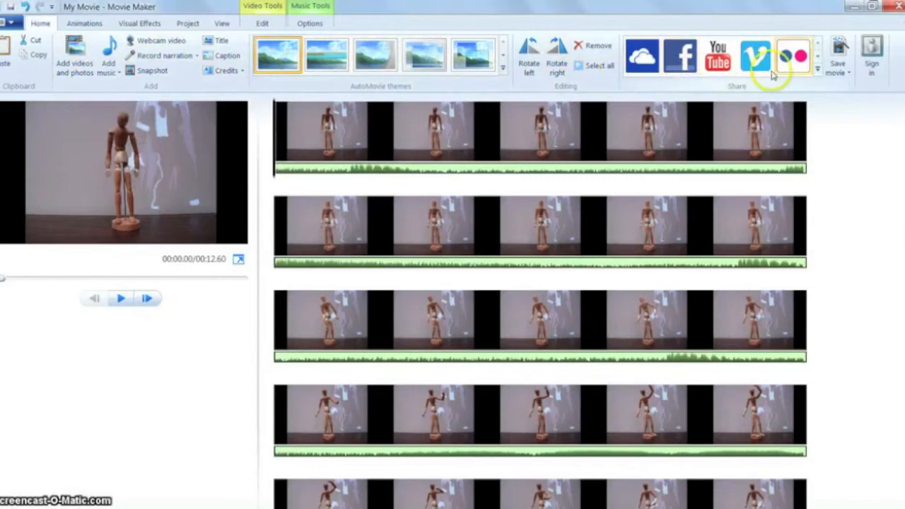
Save the movie to the desktop as an MPEG-4/H.264 video file named "Demo of stop mo".
{"action": "left_click", "coordinate": [840, 46]}
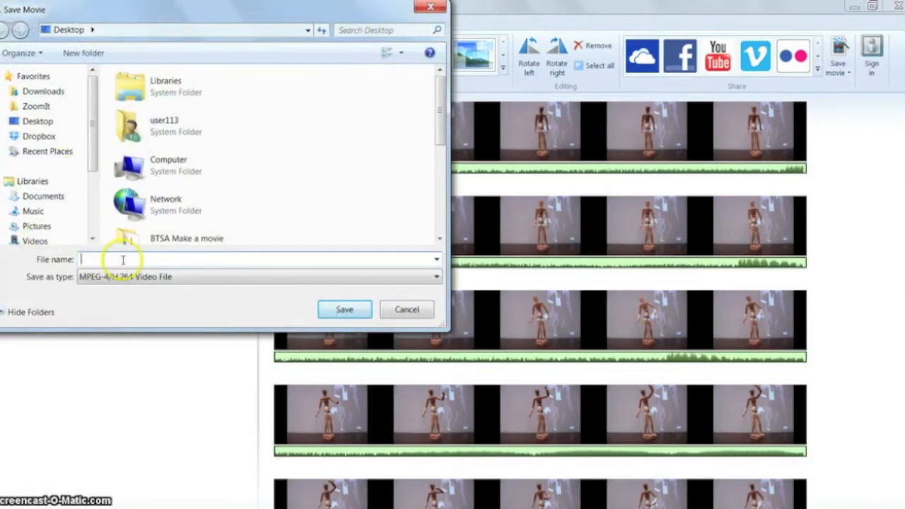
{"action": "type", "text": "Demo of"}
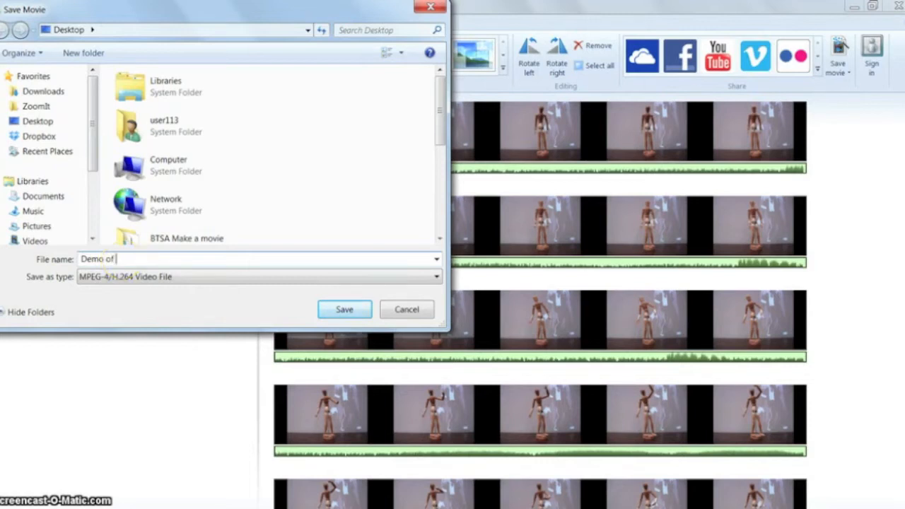
{"action": "type", "text": " stop mo"}
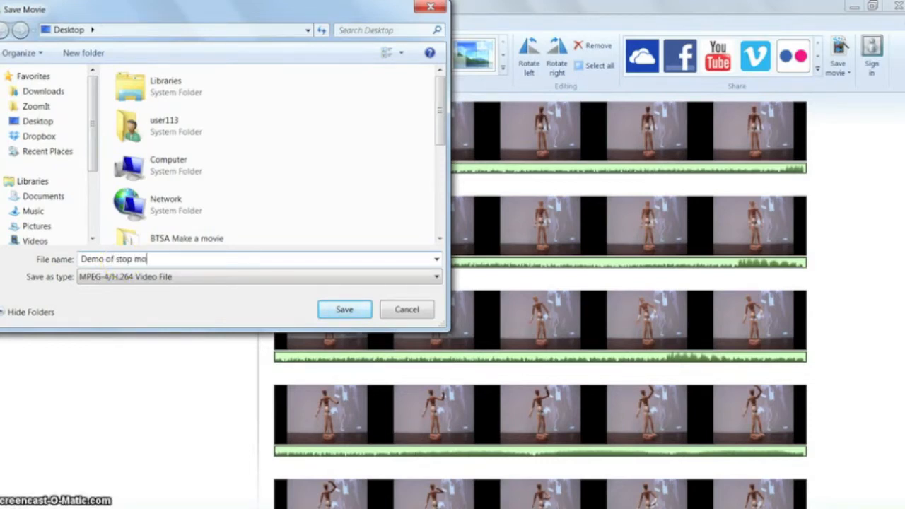
{"action": "left_click", "coordinate": [342, 311]}
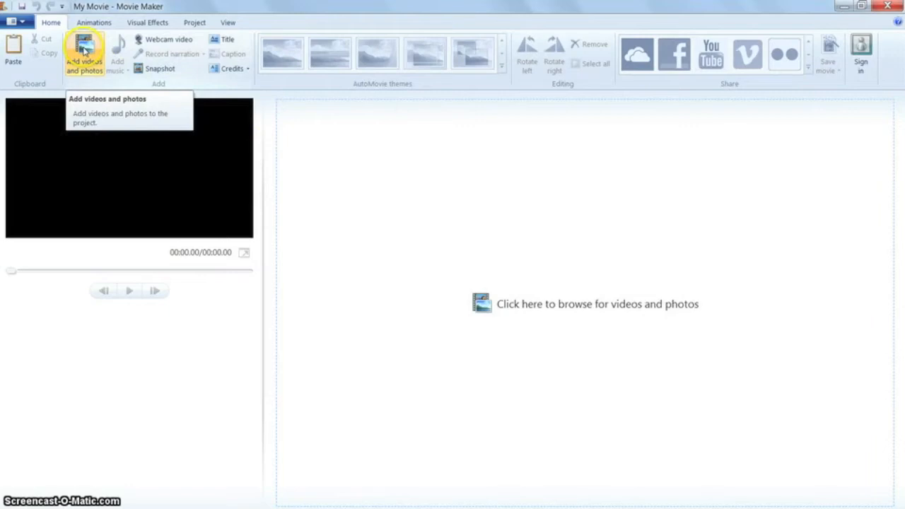
Add all video clips from the BTSA Video folder, inside BTSA Make a movie on the lab (G:) drive, to the empty project.
{"action": "left_click", "coordinate": [84, 49]}
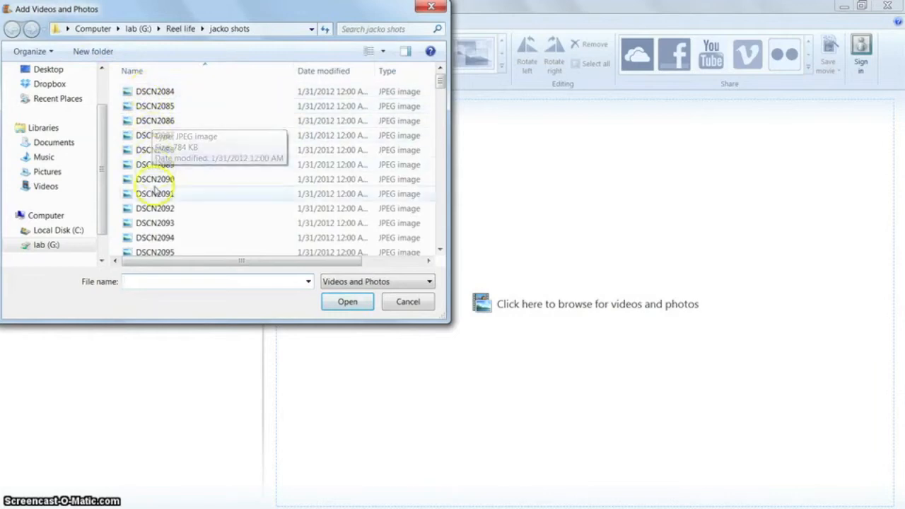
{"action": "left_click_drag", "start_coordinate": [102, 161], "coordinate": [101, 205]}
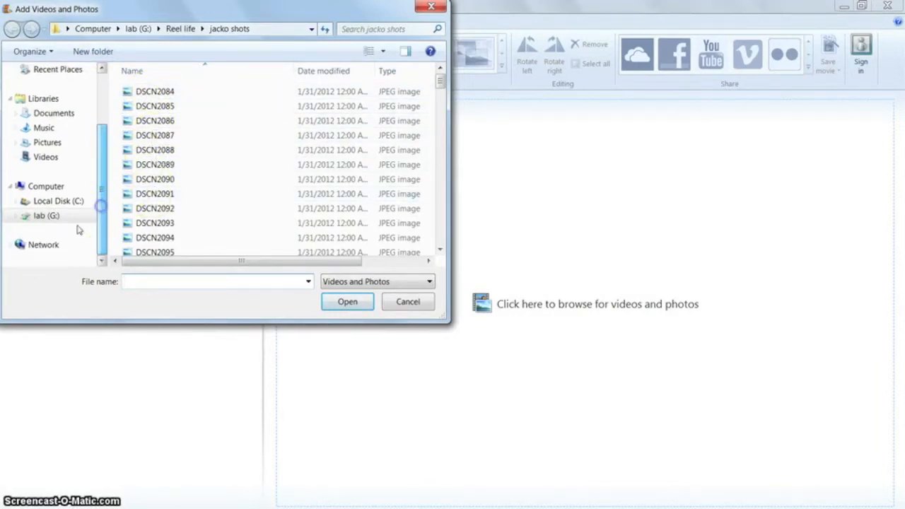
{"action": "left_click", "coordinate": [60, 216]}
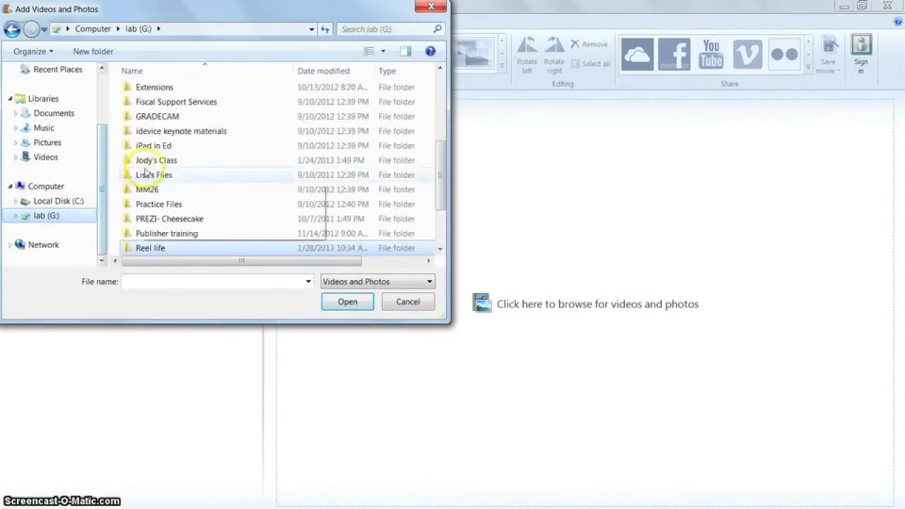
{"action": "scroll", "coordinate": [156, 164], "scroll_direction": "up", "scroll_amount": 2}
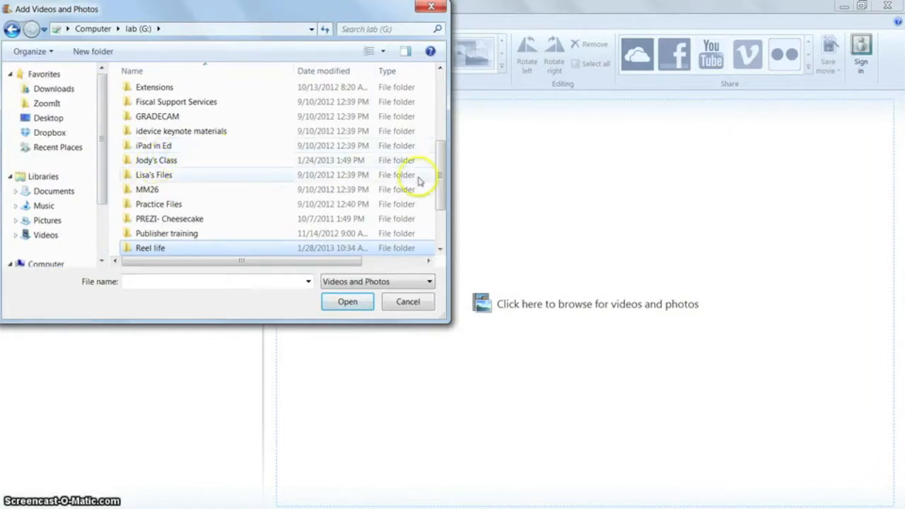
{"action": "left_click_drag", "start_coordinate": [440, 177], "coordinate": [432, 97]}
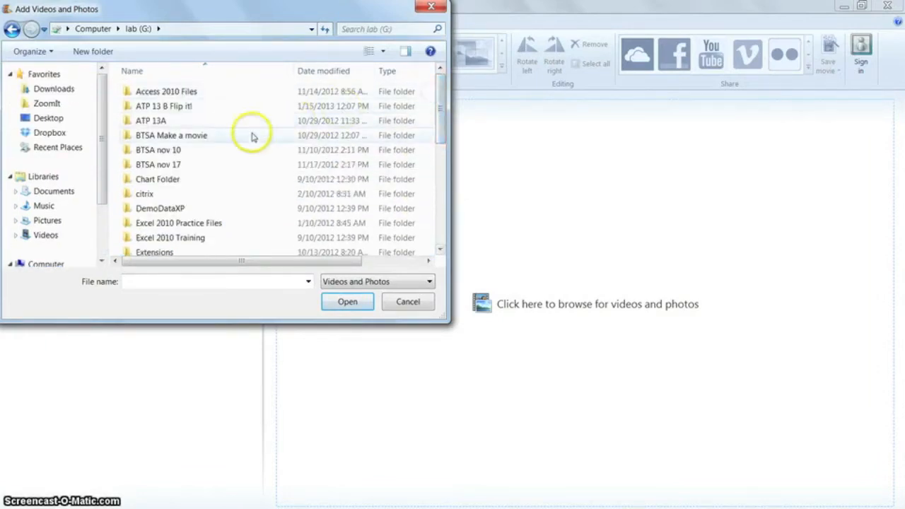
{"action": "double_click", "coordinate": [177, 137]}
{"action": "double_click", "coordinate": [171, 121]}
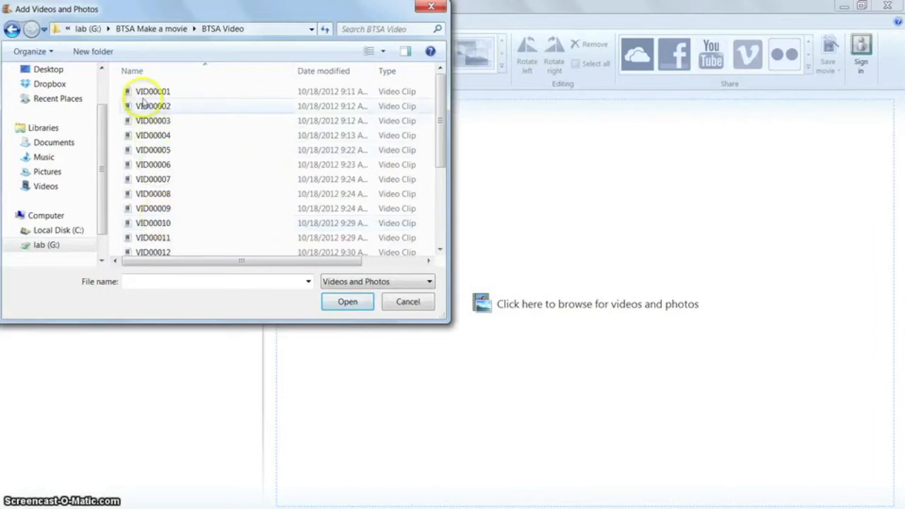
{"action": "key", "text": "ctrl+a"}
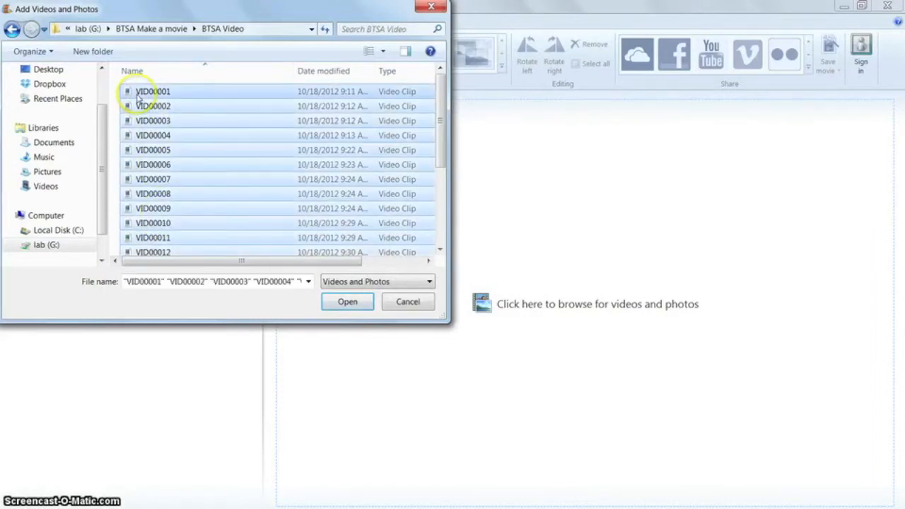
{"action": "left_click", "coordinate": [371, 303]}
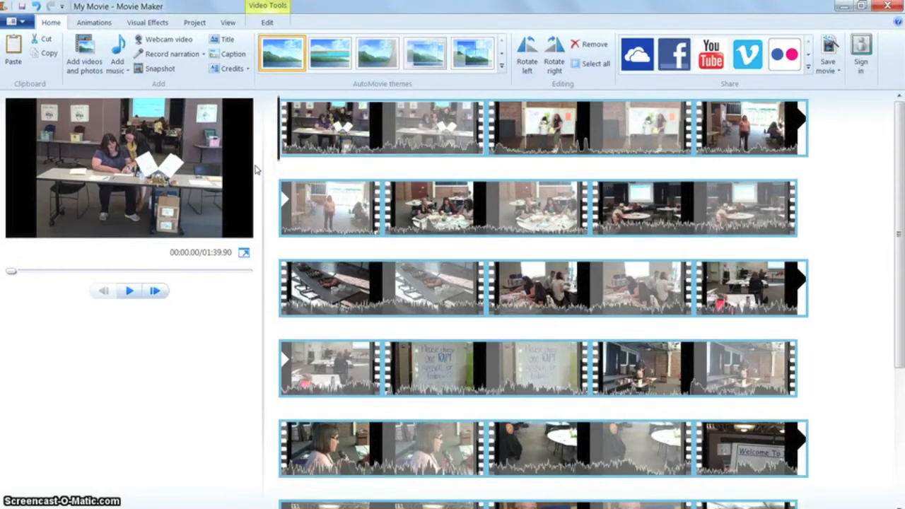
Preview the beginning of the first clip, VID00001.AVI, and place the playhead within it at about 2.93 s.
{"action": "key", "text": "space"}
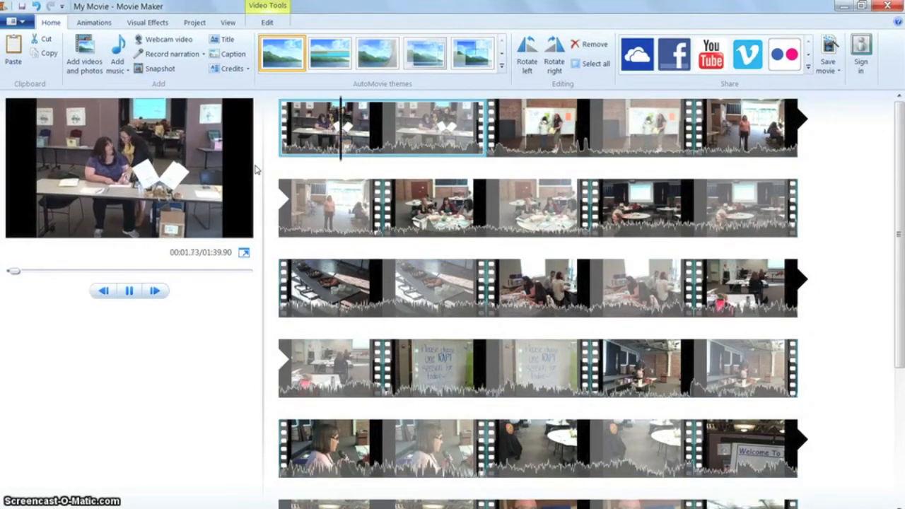
{"action": "key", "text": "space"}
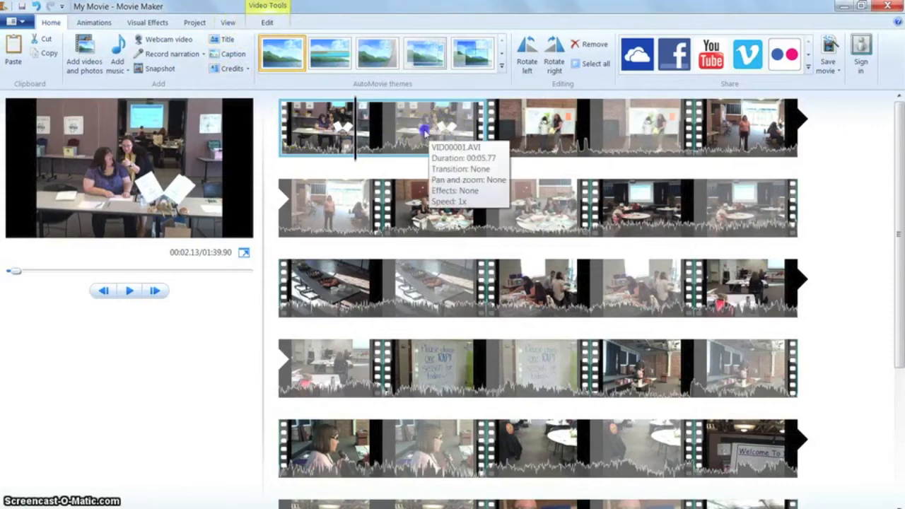
{"action": "left_click", "coordinate": [382, 115]}
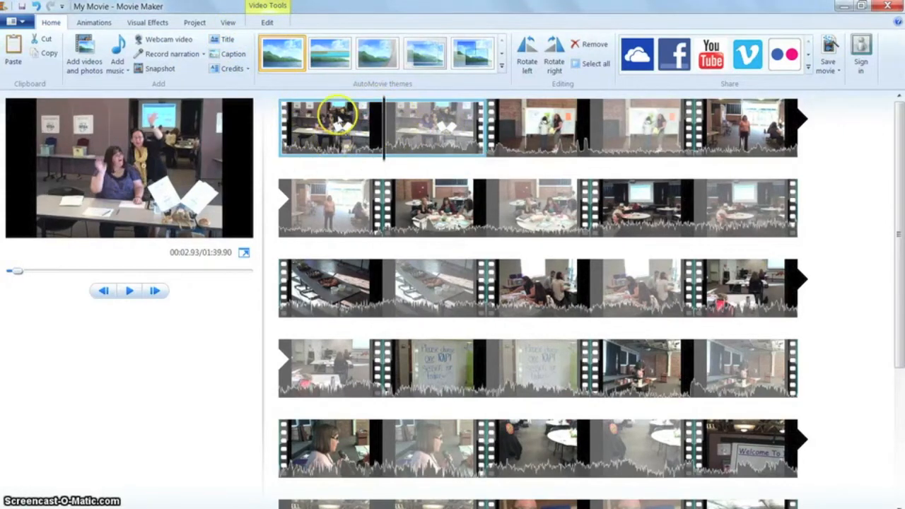
Trim the first clip to a start point of 1.39 s and an end point of 4.23 s, and save the trim.
{"action": "left_click", "coordinate": [267, 23]}
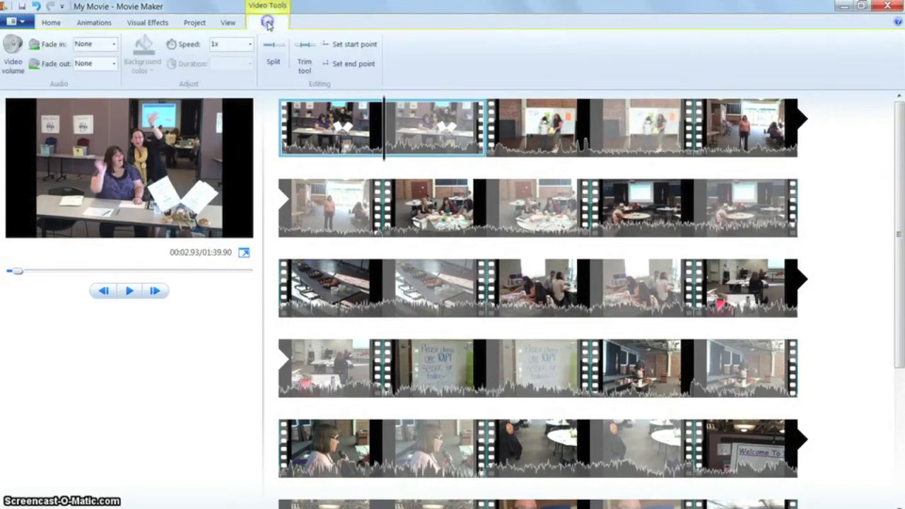
{"action": "left_click", "coordinate": [308, 60]}
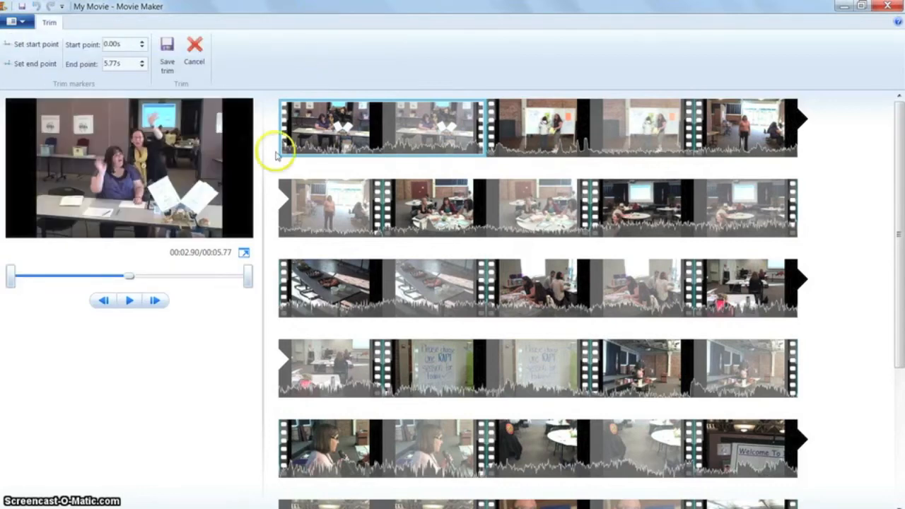
{"action": "mouse_move", "coordinate": [248, 276]}
{"action": "left_mouse_down"}
{"action": "mouse_move", "coordinate": [177, 277]}
{"action": "mouse_move", "coordinate": [243, 276]}
{"action": "left_mouse_up"}
{"action": "left_click", "coordinate": [41, 288]}
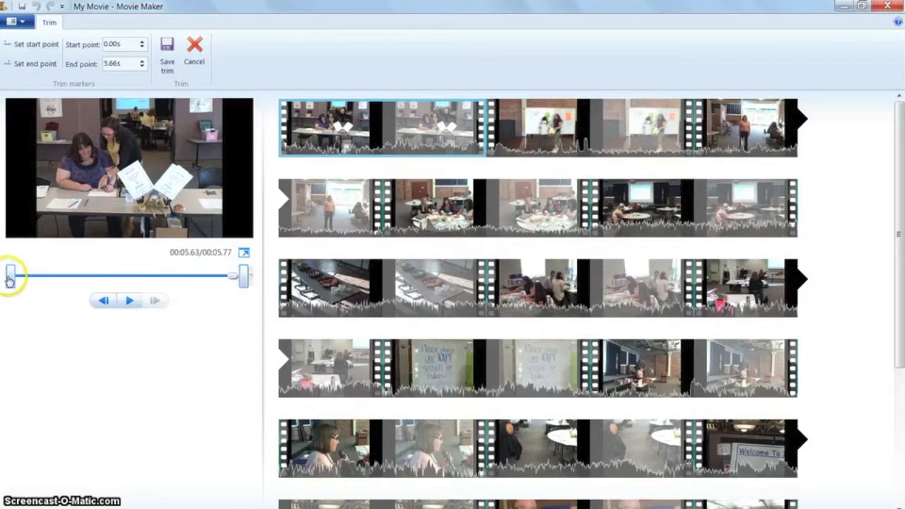
{"action": "left_click_drag", "start_coordinate": [10, 277], "coordinate": [61, 276]}
{"action": "left_click_drag", "start_coordinate": [244, 277], "coordinate": [190, 278]}
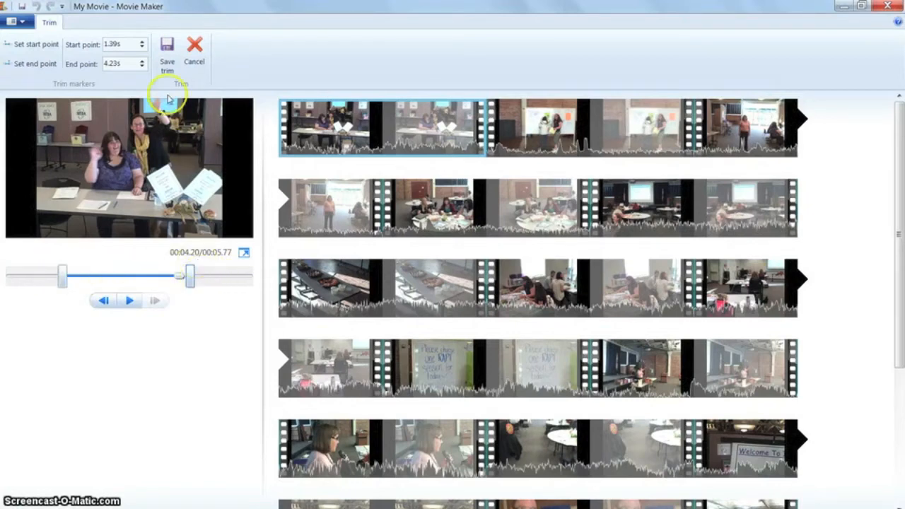
{"action": "left_click", "coordinate": [167, 60]}
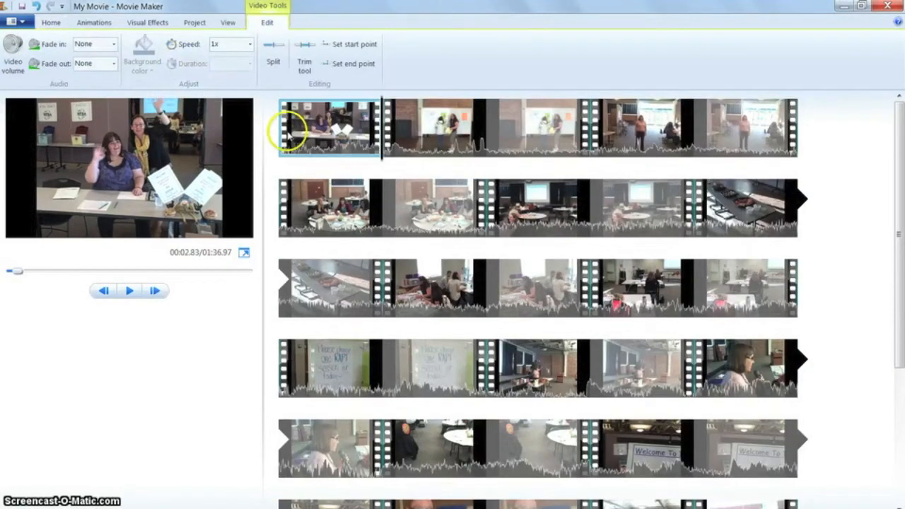
Preview the trimmed first clip from its beginning into the start of the second clip, and stop the playback.
{"action": "left_click", "coordinate": [282, 126]}
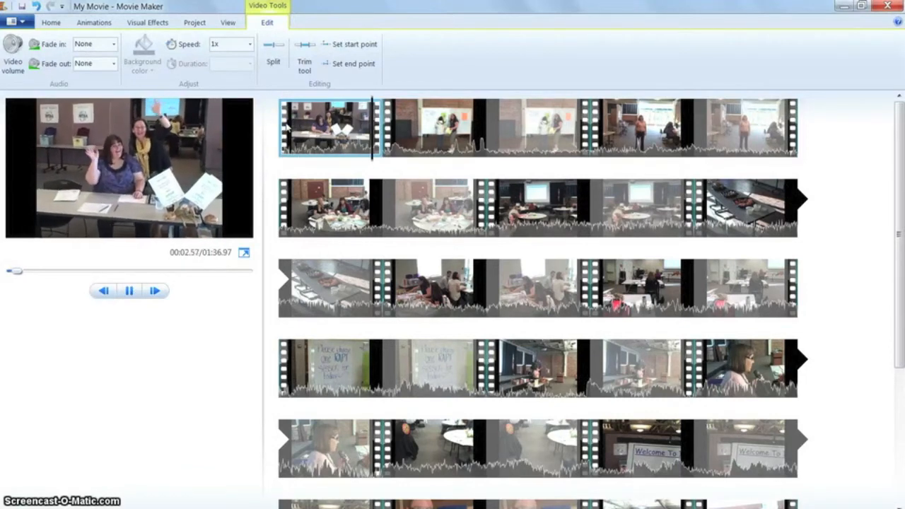
{"action": "key", "text": "space"}
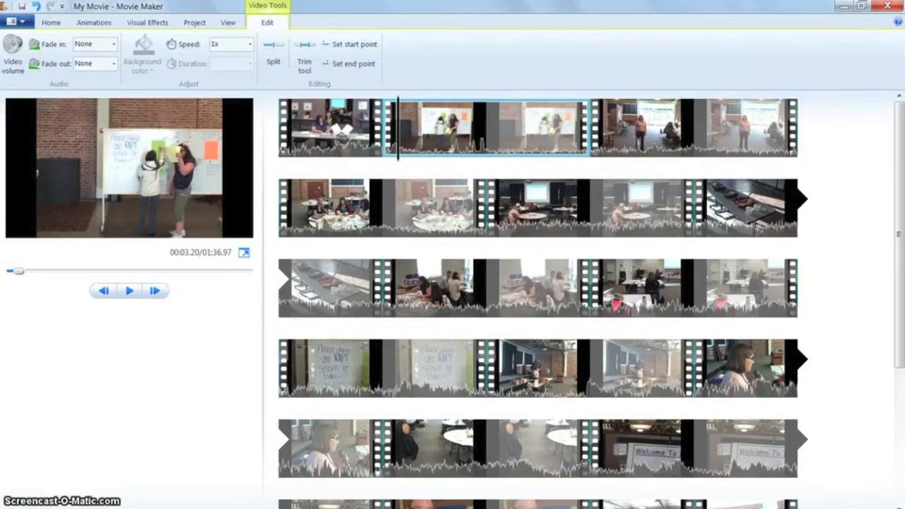
{"action": "left_click", "coordinate": [593, 125]}
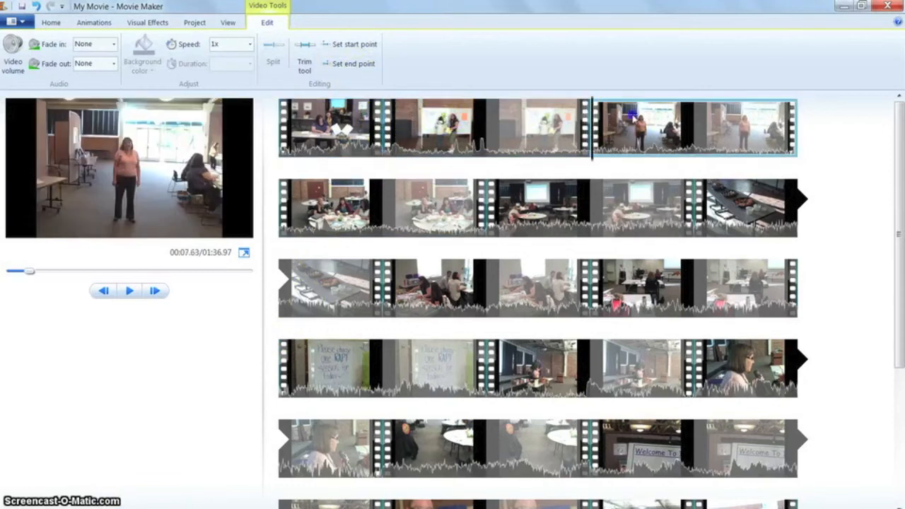
Play the second clip, VID00002.AVI, from its start, pause at 5.10 s on the movie timeline, and split it there.
{"action": "left_click", "coordinate": [478, 133]}
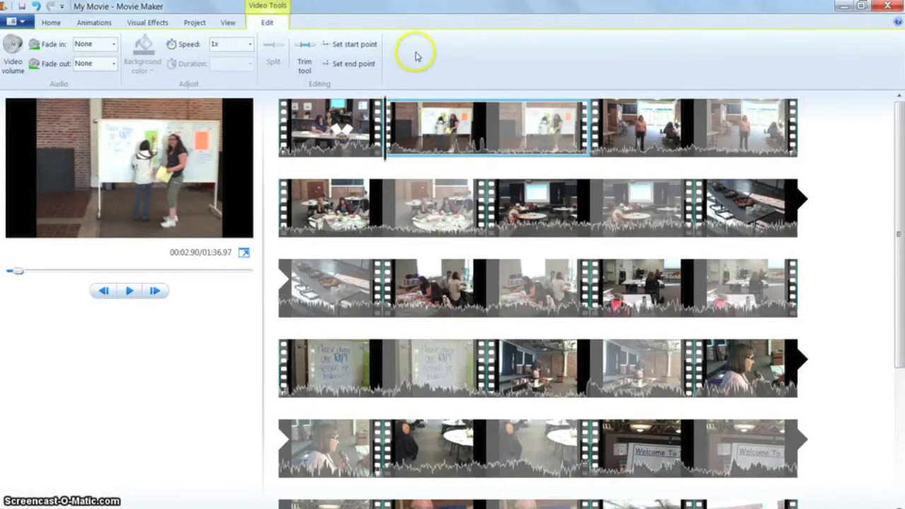
{"action": "key", "text": "space"}
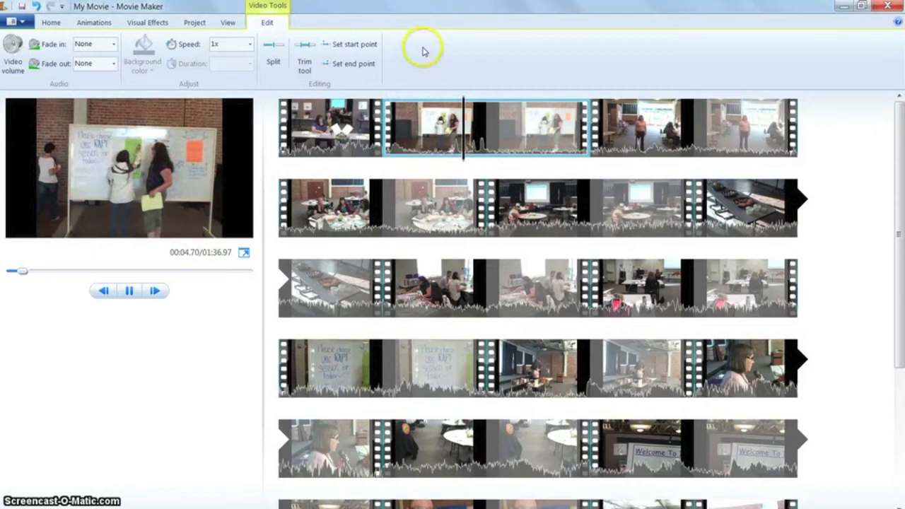
{"action": "key", "text": "space"}
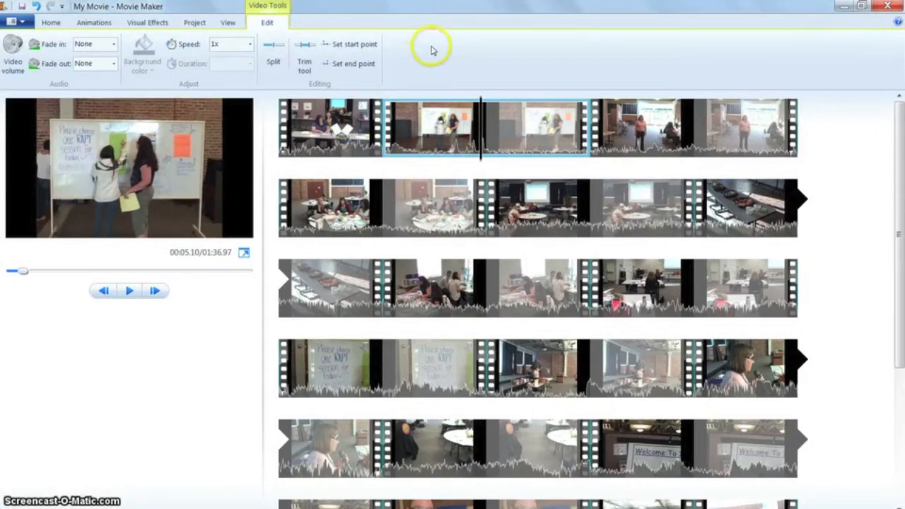
{"action": "left_click", "coordinate": [273, 51]}
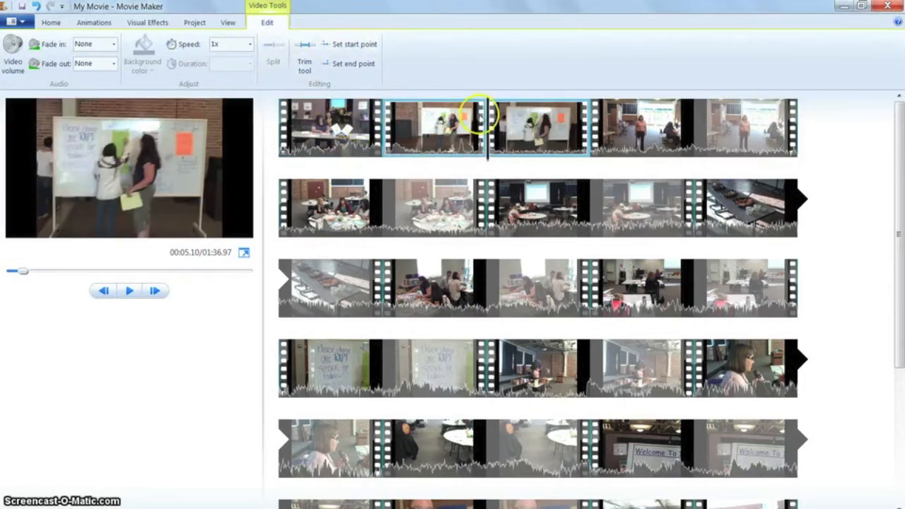
Insert a title reading "Sign up time" between the two halves of the split VID00002.AVI clip.
{"action": "left_click", "coordinate": [443, 120], "text": "ctrl"}
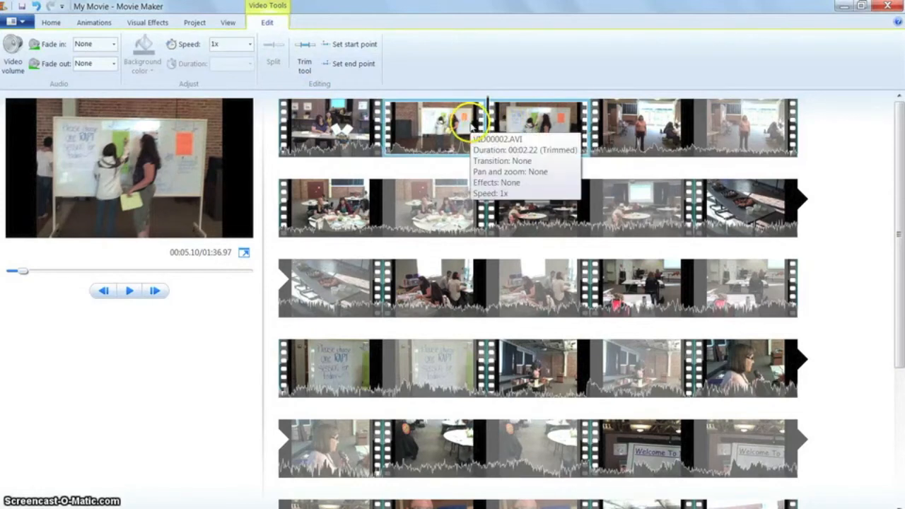
{"action": "left_click", "coordinate": [52, 23]}
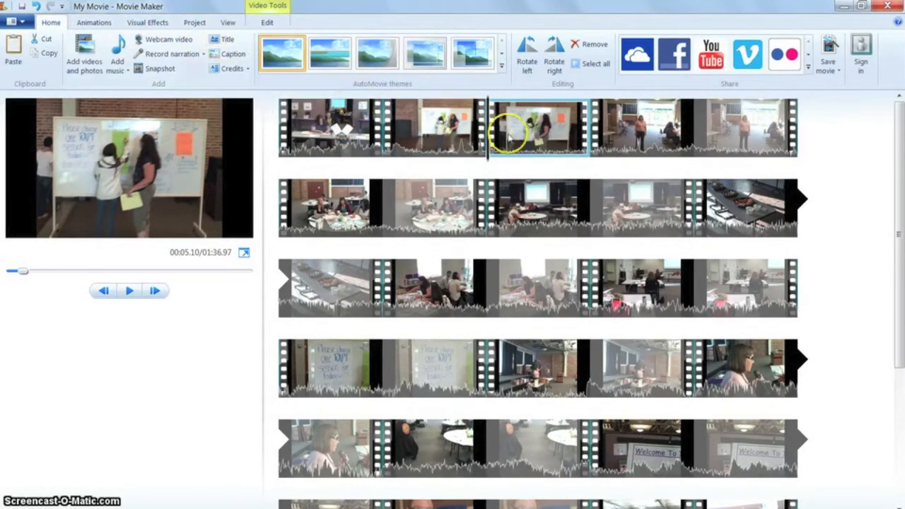
{"action": "left_click", "coordinate": [226, 40]}
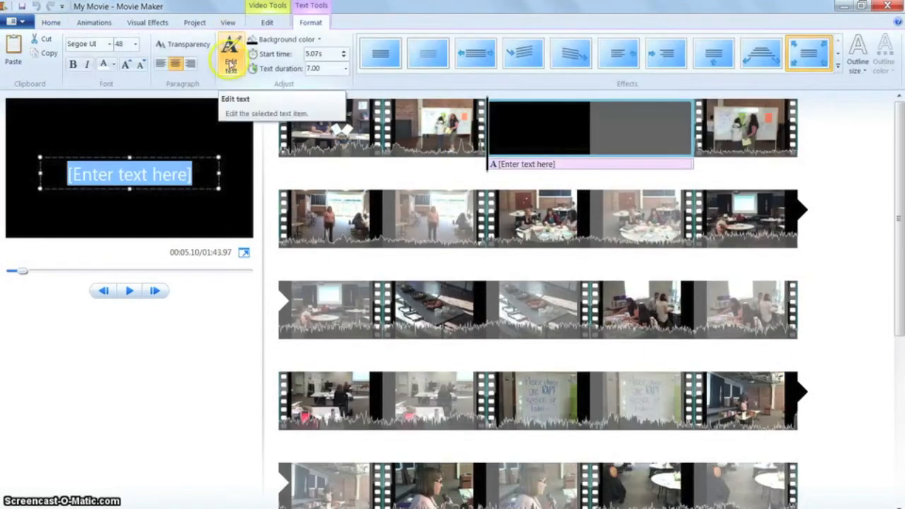
{"action": "left_click", "coordinate": [230, 65]}
{"action": "type", "text": "S"}
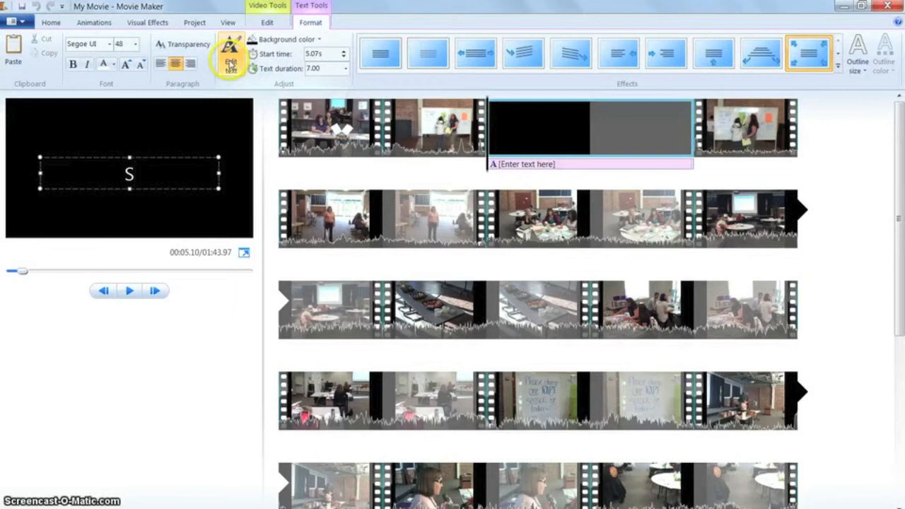
{"action": "type", "text": "ign up time"}
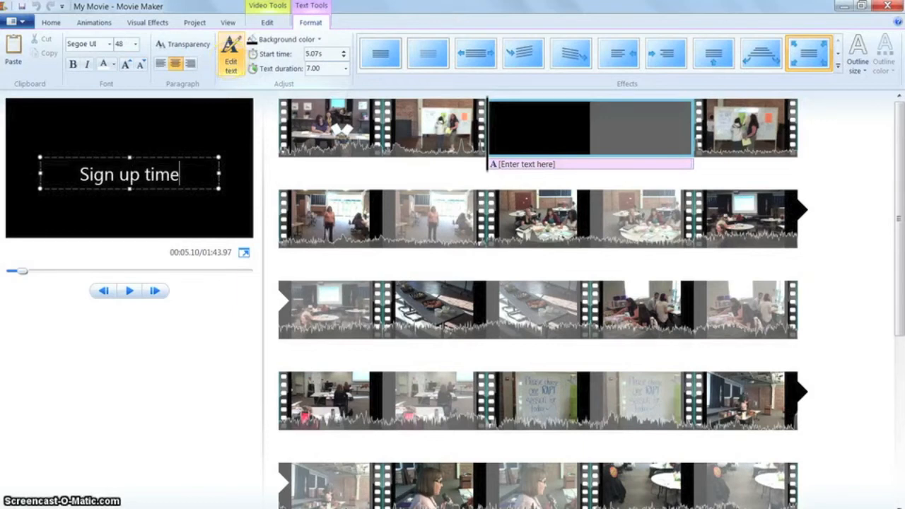
{"action": "left_click", "coordinate": [225, 311]}
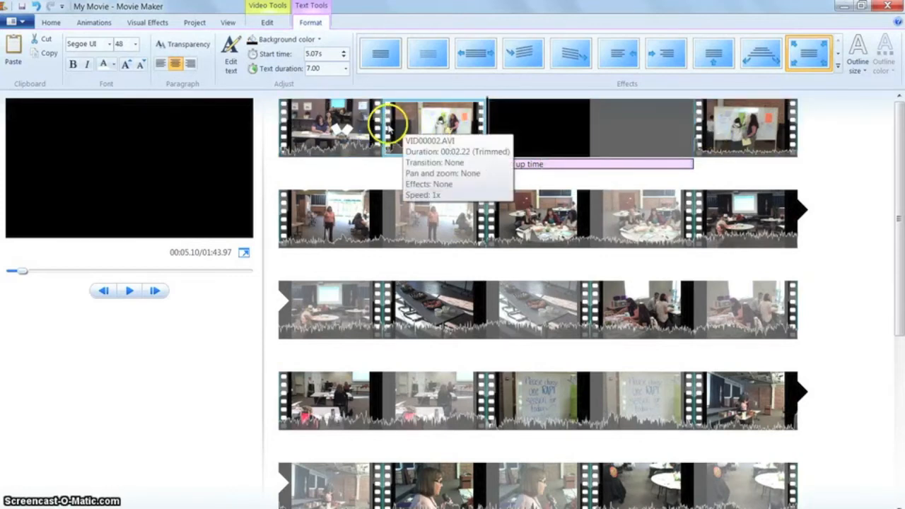
Preview the split whiteboard clip with the title card between its two halves.
{"action": "left_click", "coordinate": [385, 124]}
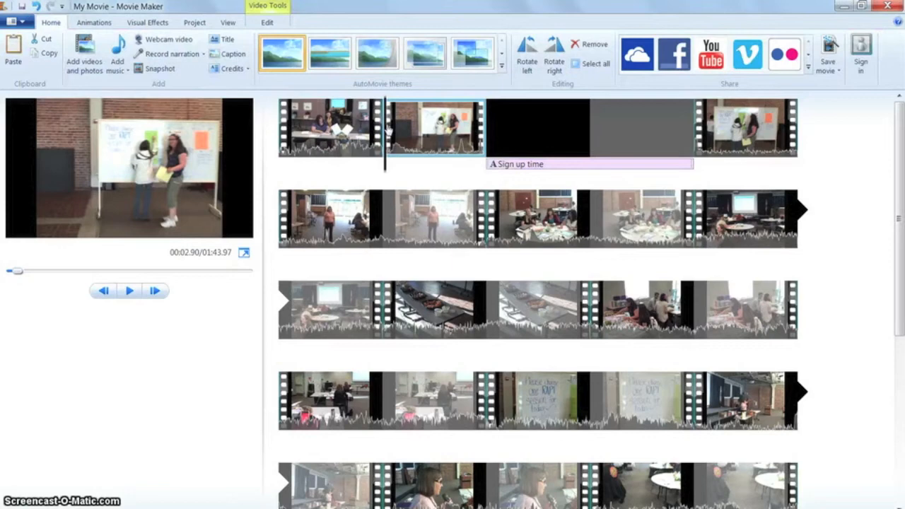
{"action": "key", "text": "space"}
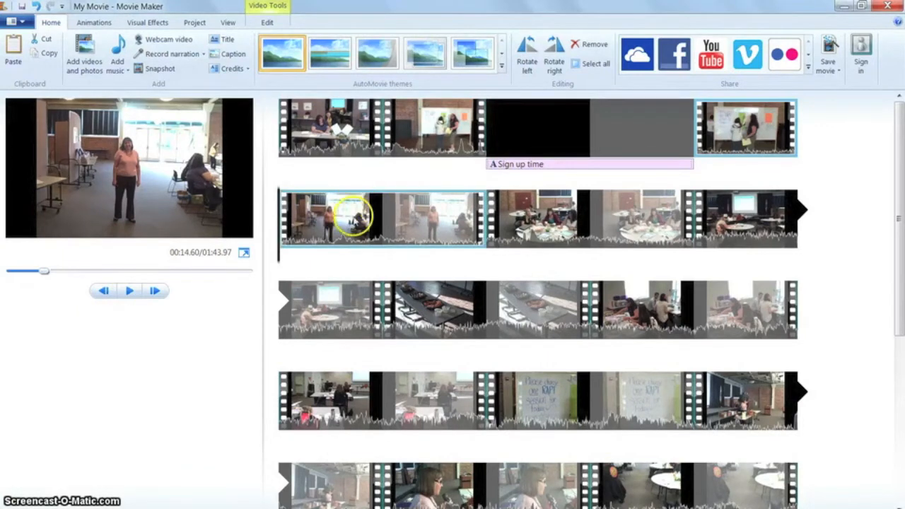
Preview the VID00003.AVI clip from its start, pause at 16.40 s on the movie timeline, and split it there.
{"action": "left_click", "coordinate": [355, 213]}
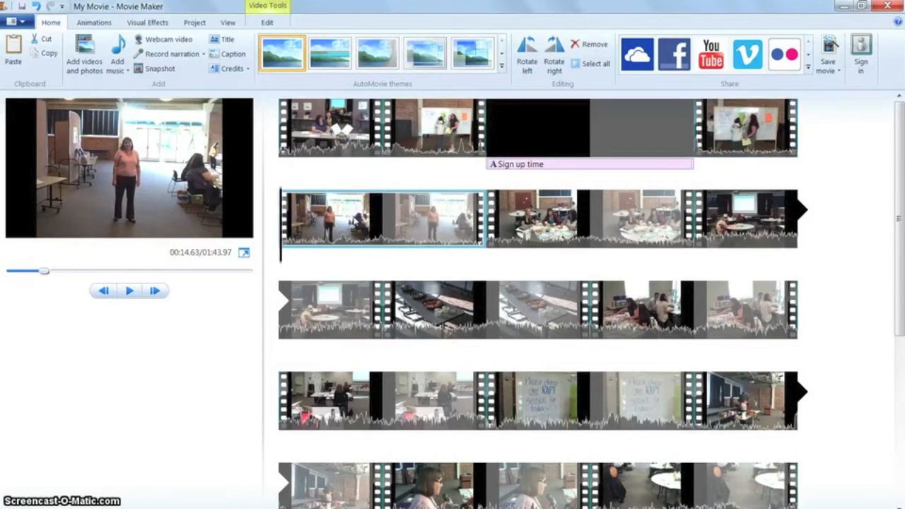
{"action": "key", "text": "space"}
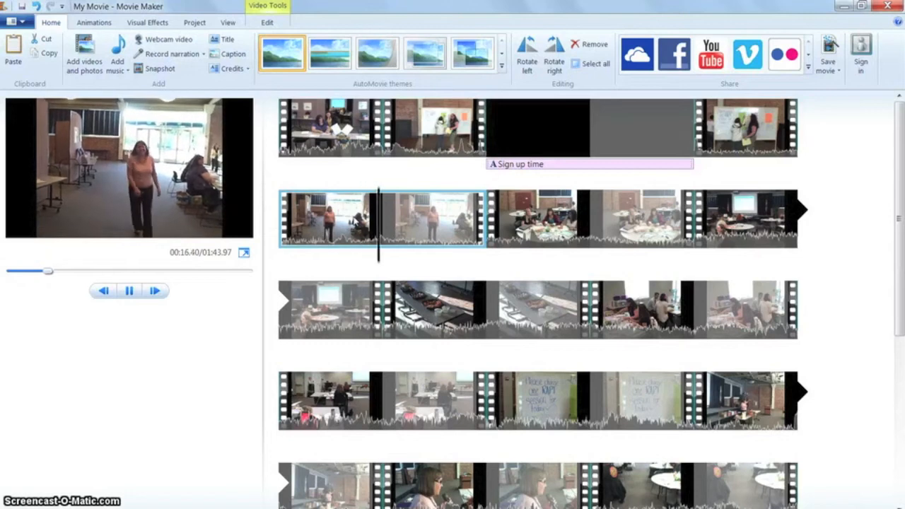
{"action": "key", "text": "space"}
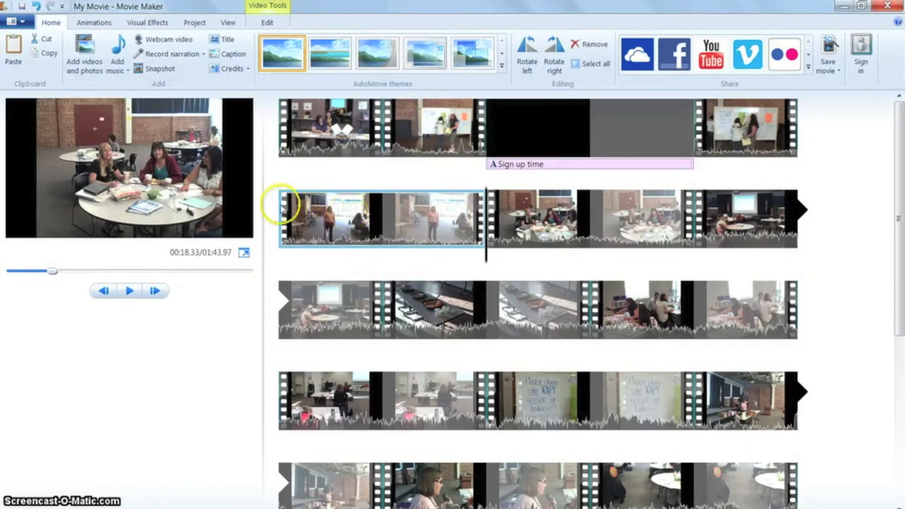
{"action": "left_click", "coordinate": [281, 205]}
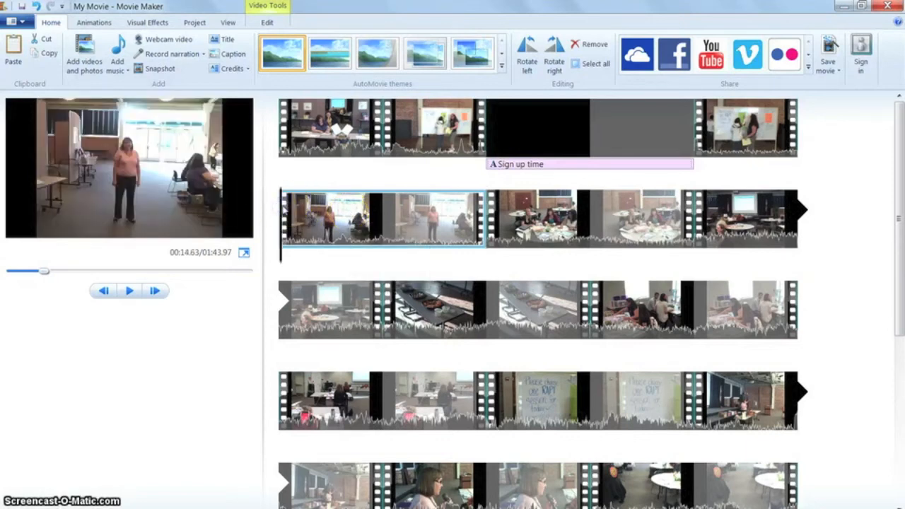
{"action": "key", "text": "space"}
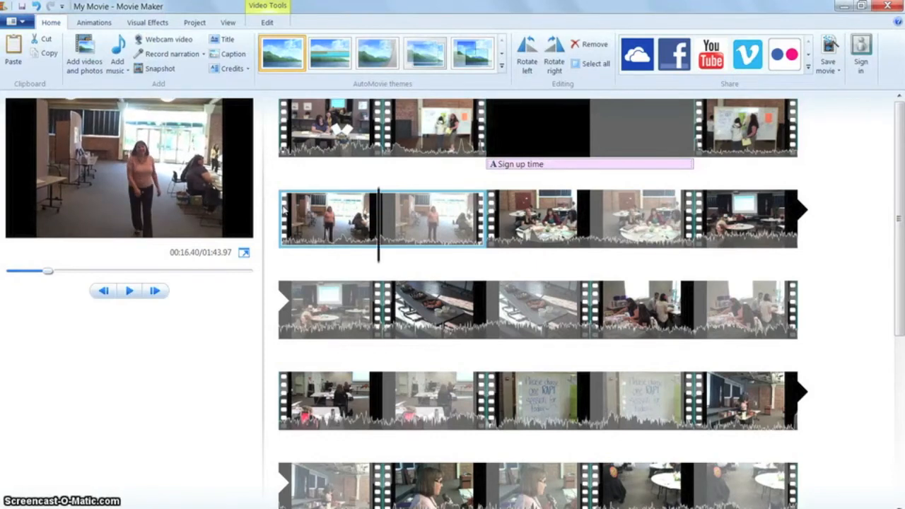
{"action": "left_click", "coordinate": [267, 22]}
{"action": "left_click", "coordinate": [276, 60]}
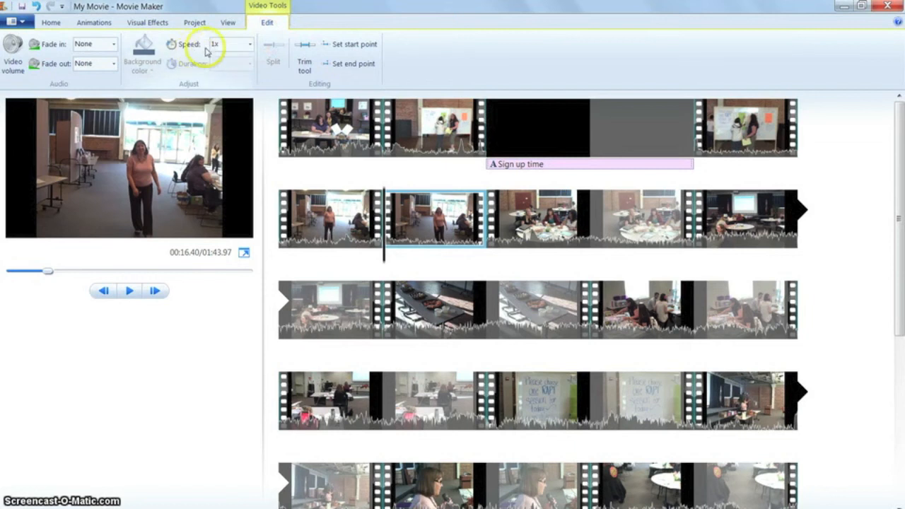
Set the speed of the second part of VID00003.AVI to 4x and preview both parts of the clip.
{"action": "left_click", "coordinate": [250, 45]}
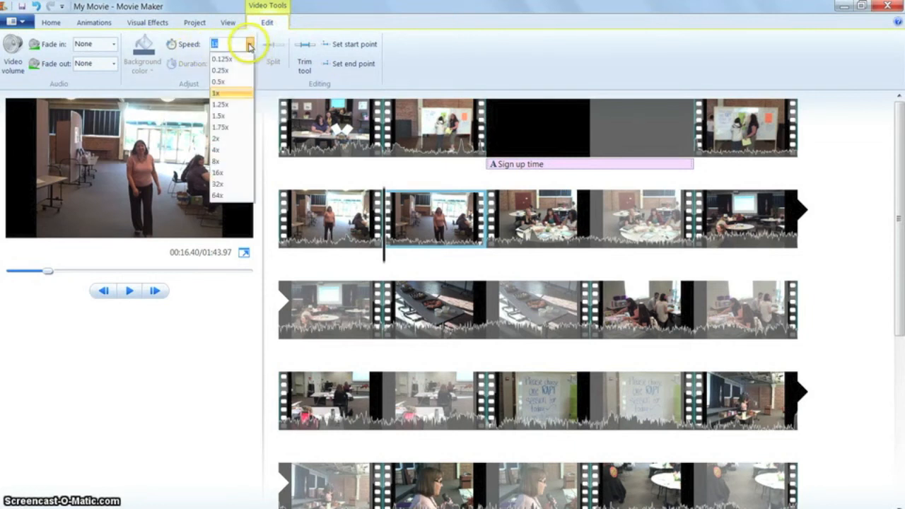
{"action": "left_click", "coordinate": [218, 151]}
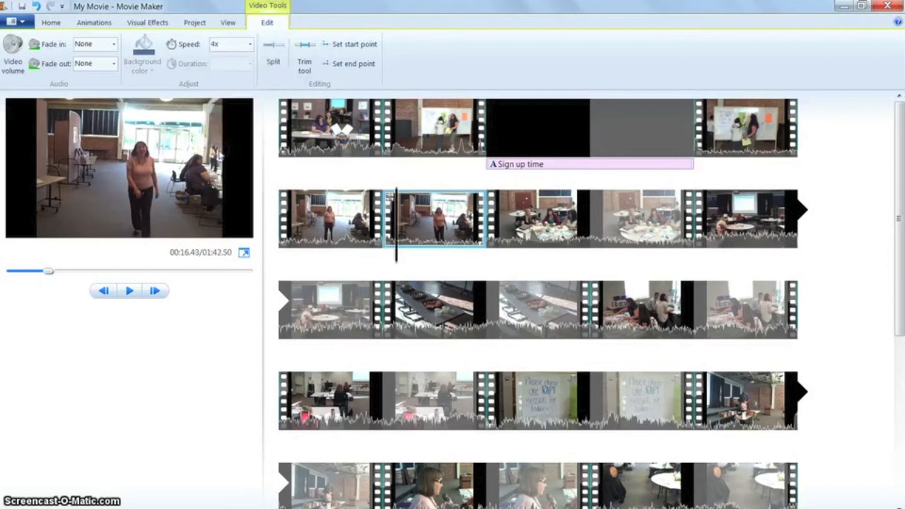
{"action": "left_click", "coordinate": [280, 210]}
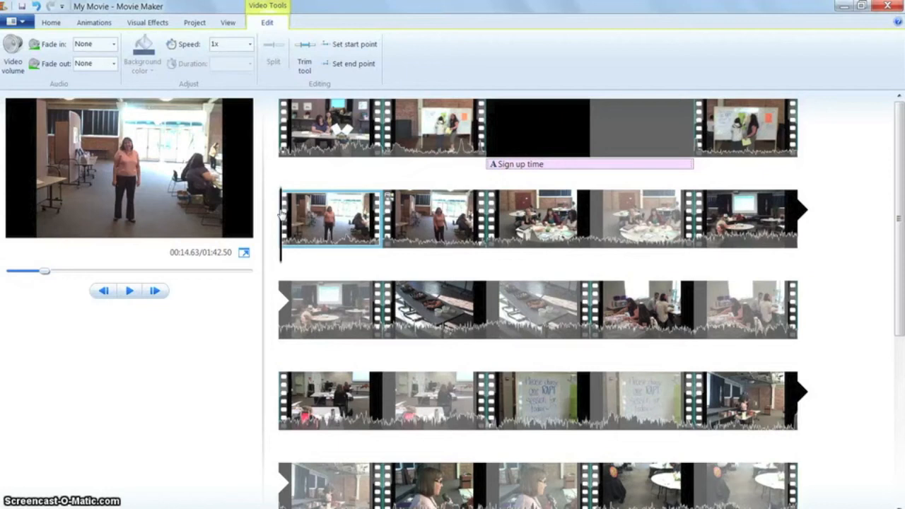
{"action": "key", "text": "space"}
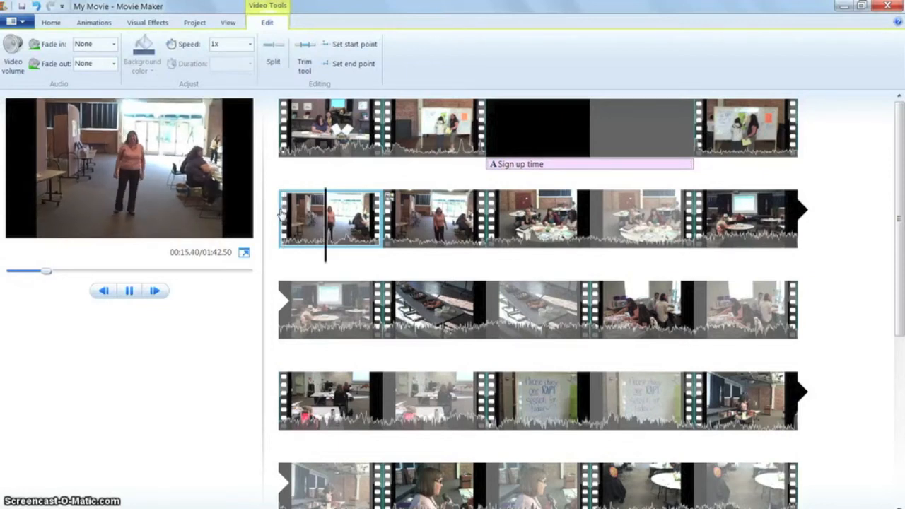
{"action": "key", "text": "space"}
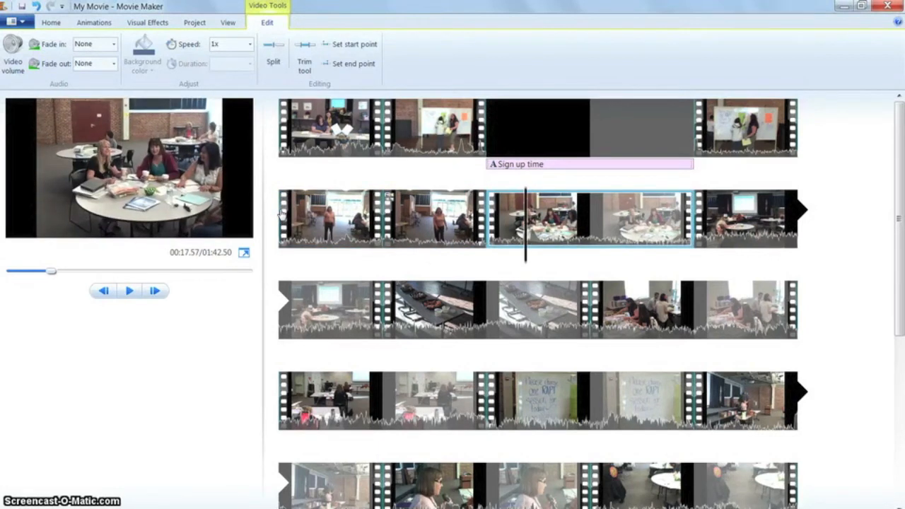
Set the speed of the second part of VID00003.AVI to 0.25x and preview the clip from its first part.
{"action": "left_click", "coordinate": [409, 219], "text": "ctrl"}
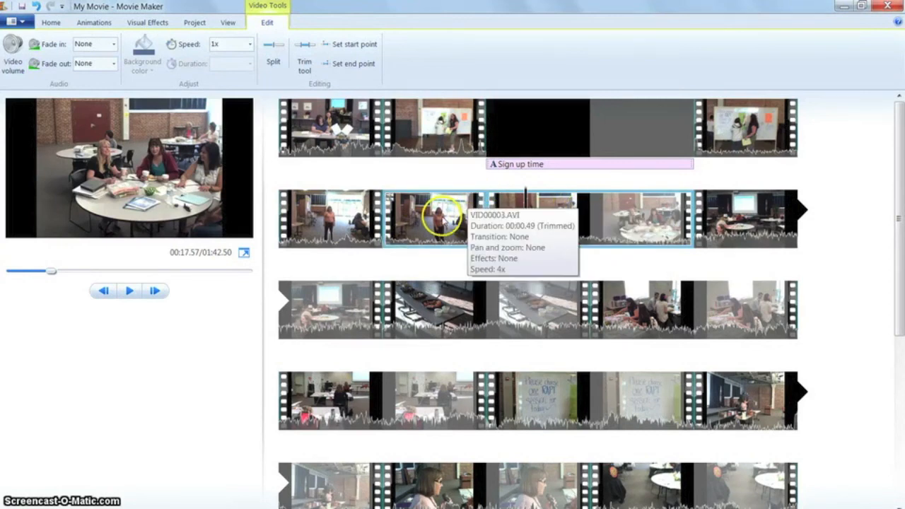
{"action": "left_click", "coordinate": [442, 217]}
{"action": "left_click", "coordinate": [249, 44]}
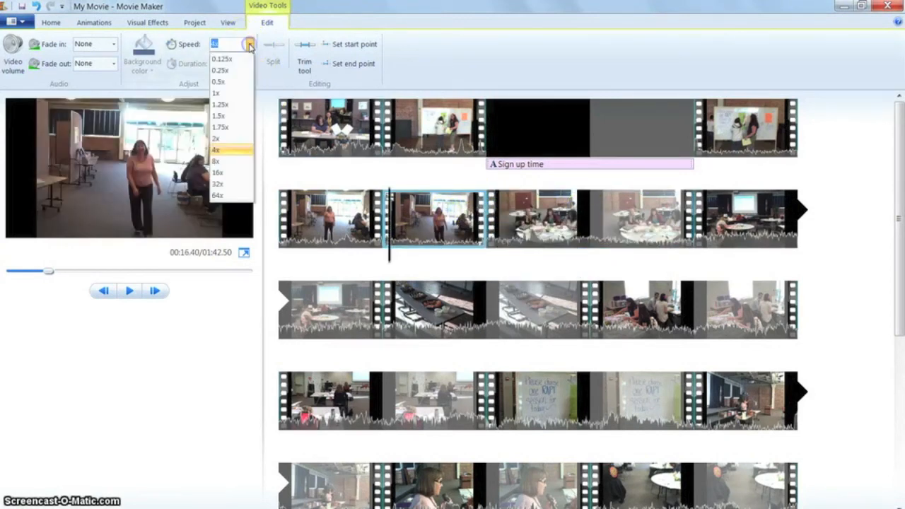
{"action": "left_click", "coordinate": [225, 71]}
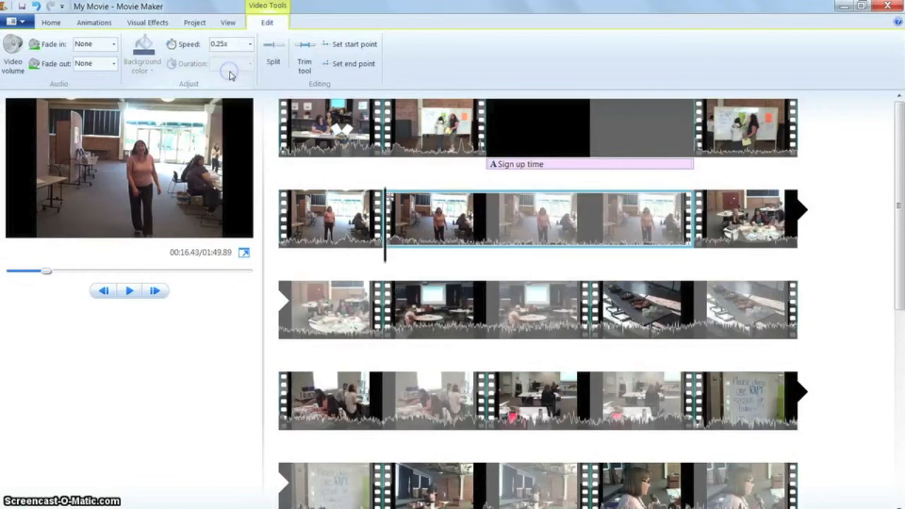
{"action": "left_click", "coordinate": [281, 197]}
{"action": "key", "text": "space"}
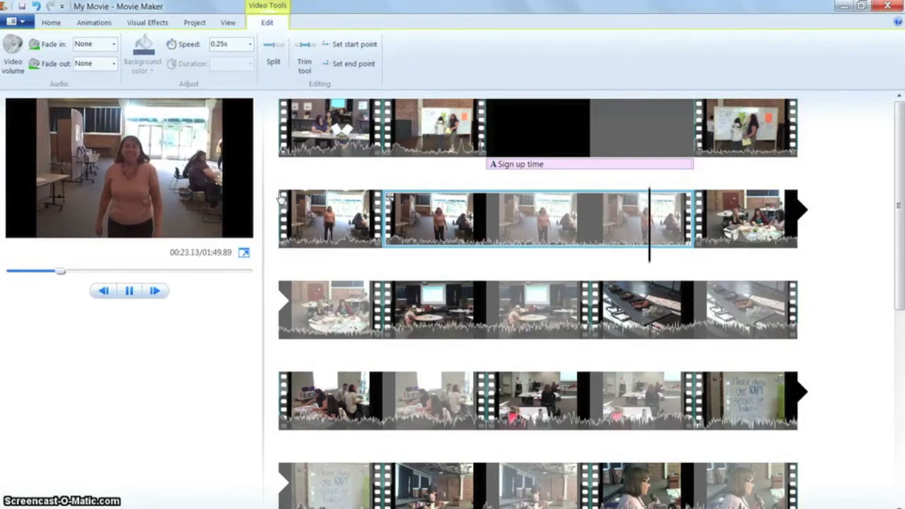
Pause the preview and add the song 02 Some Nights from the lab (G:) folder BTSA Make a movie > BTSA Audio as music.
{"action": "key", "text": "space"}
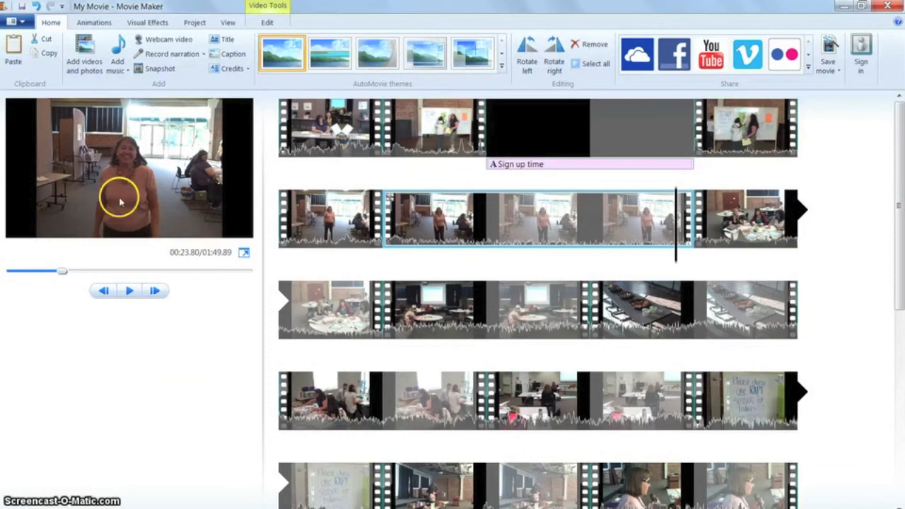
{"action": "left_click", "coordinate": [116, 49]}
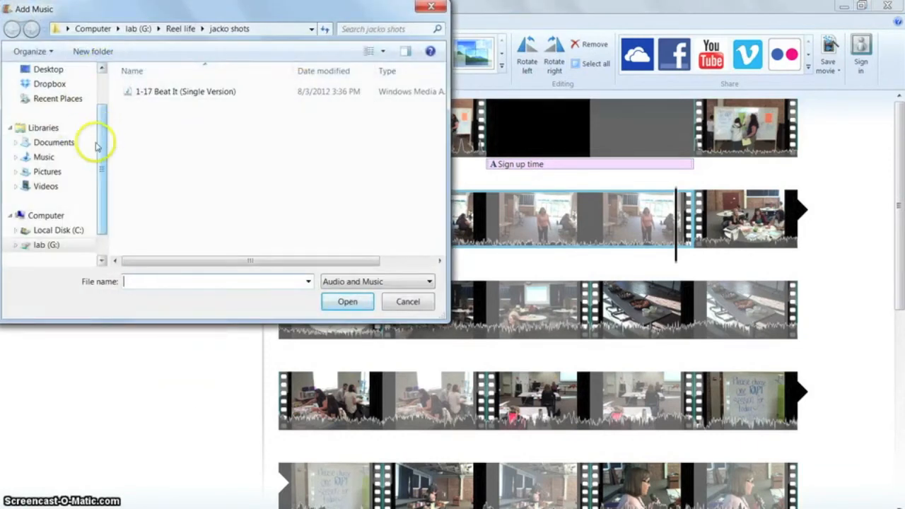
{"action": "left_click", "coordinate": [68, 246]}
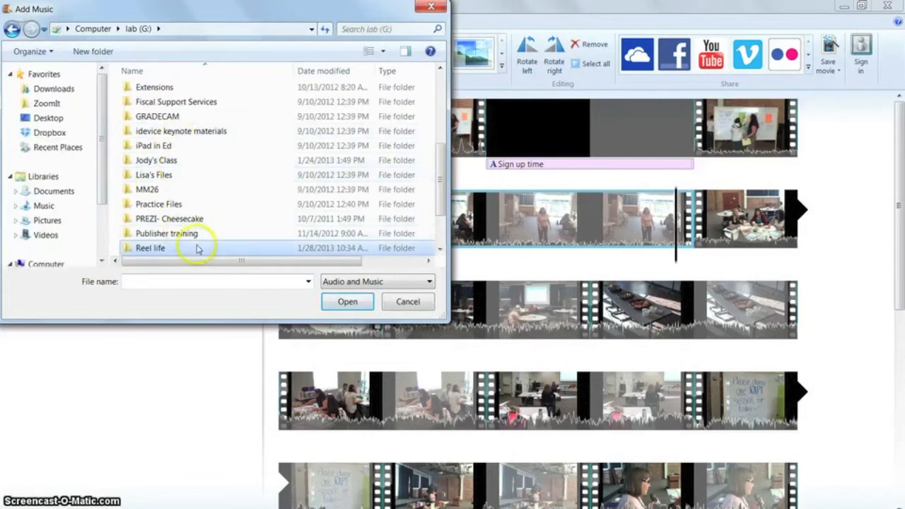
{"action": "left_click_drag", "start_coordinate": [436, 169], "coordinate": [414, 62]}
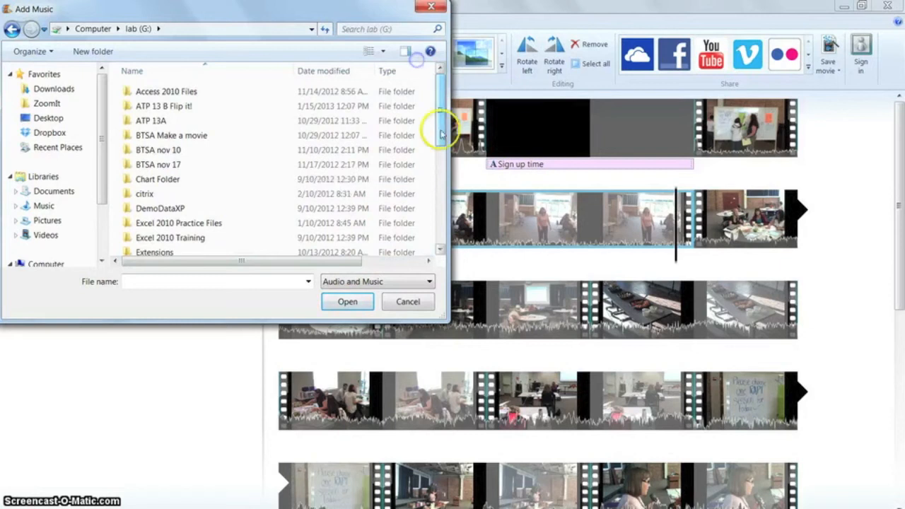
{"action": "double_click", "coordinate": [210, 137]}
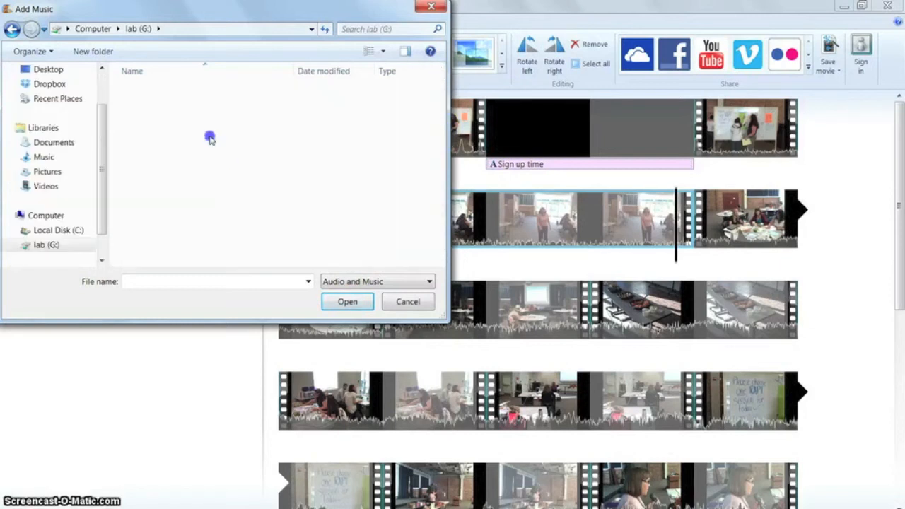
{"action": "double_click", "coordinate": [196, 91]}
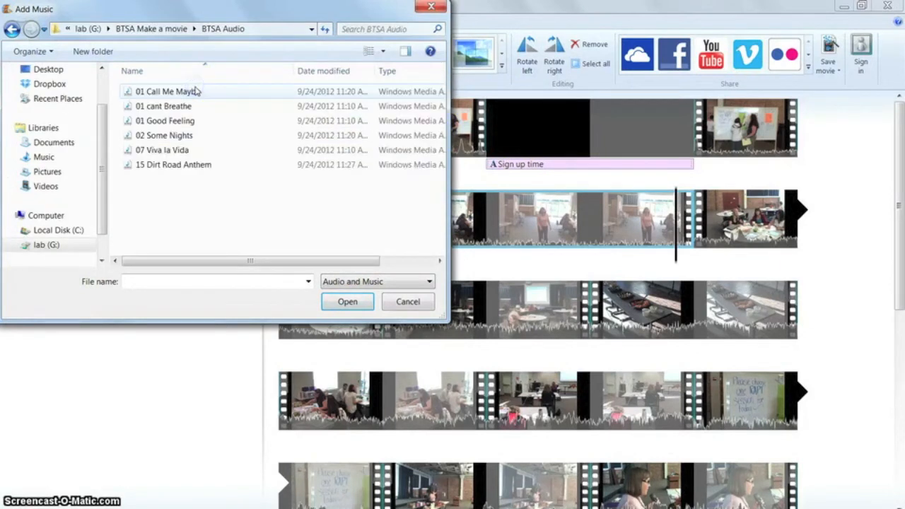
{"action": "left_click", "coordinate": [193, 137]}
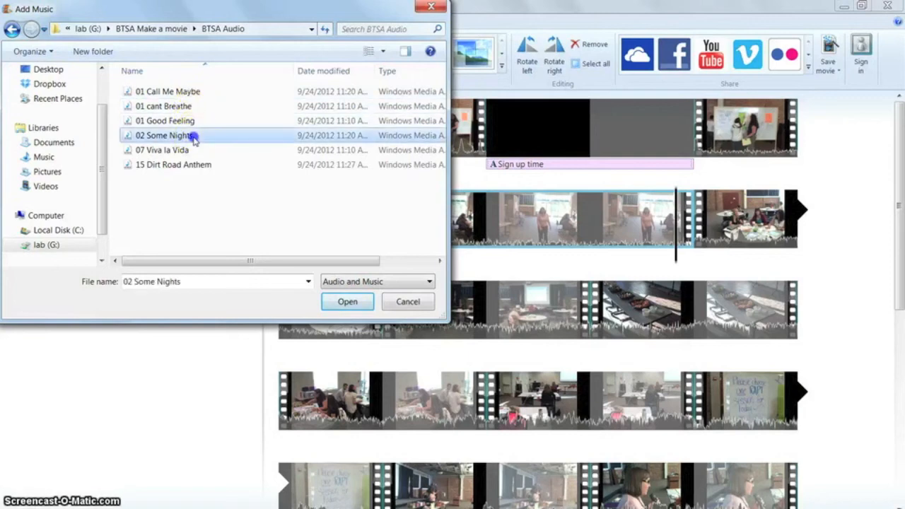
{"action": "left_click", "coordinate": [349, 301]}
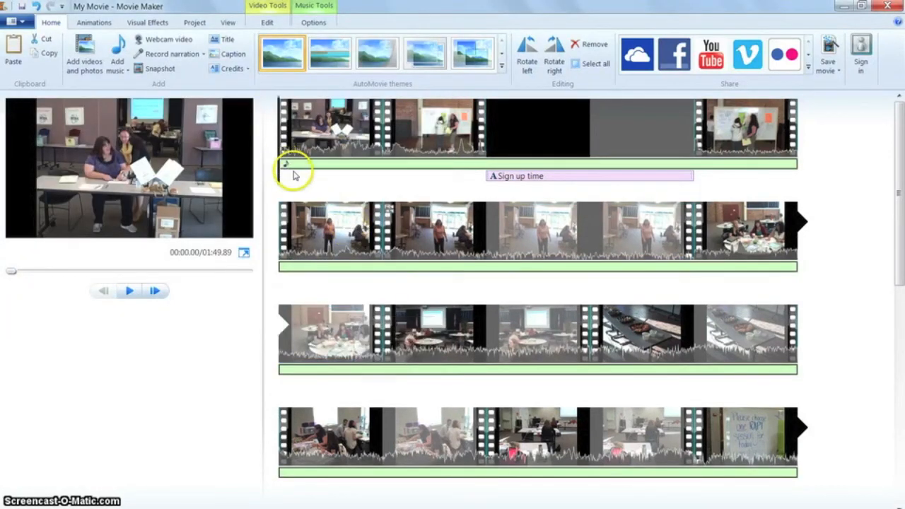
Move the music track to start at about 24.31 s, under the round-table clip after VID00003.AVI, and preview from there.
{"action": "left_click_drag", "start_coordinate": [280, 166], "coordinate": [261, 165]}
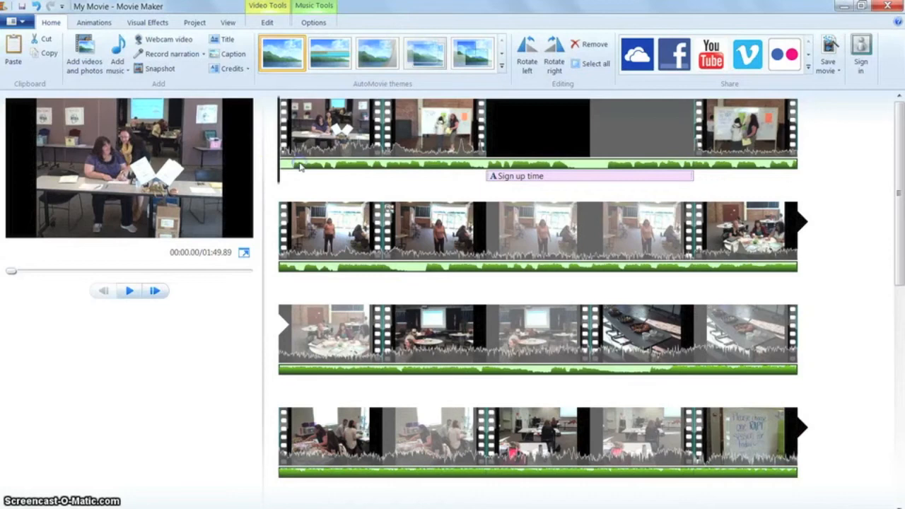
{"action": "left_click_drag", "start_coordinate": [321, 181], "coordinate": [700, 286]}
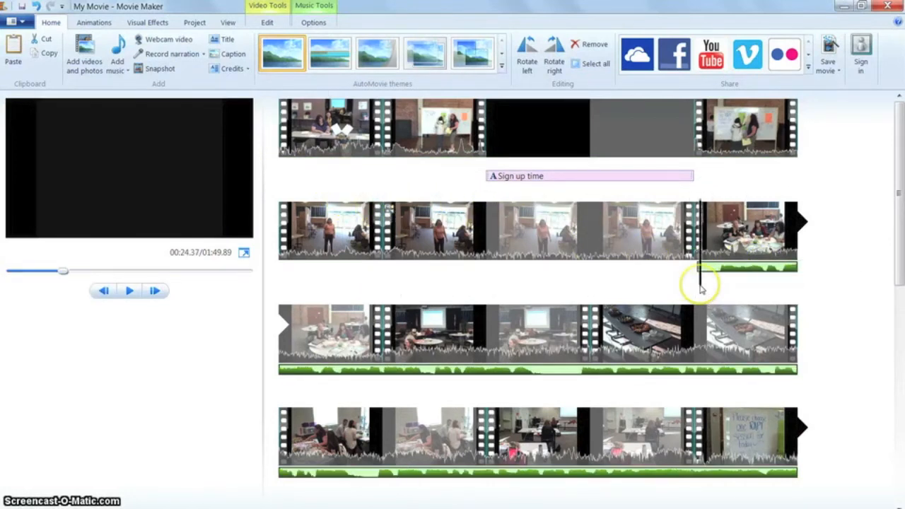
{"action": "left_click", "coordinate": [647, 240]}
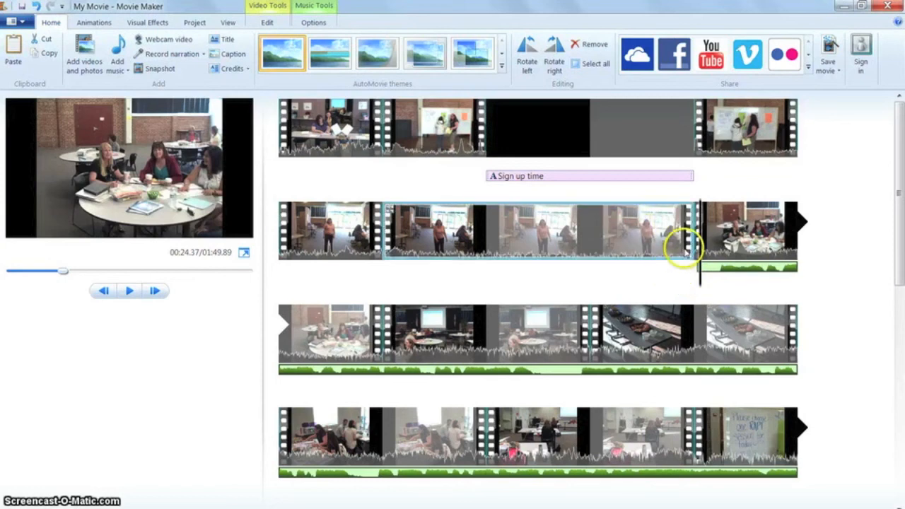
{"action": "key", "text": "space"}
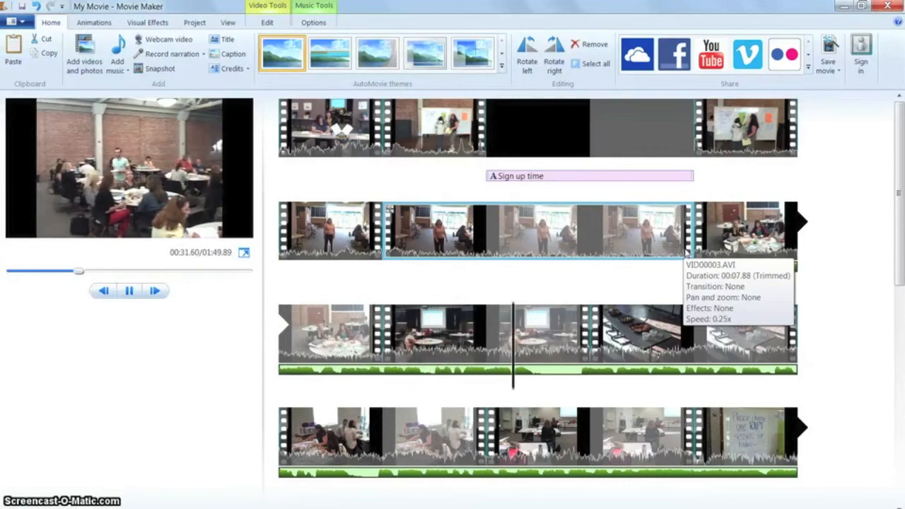
{"action": "key", "text": "space"}
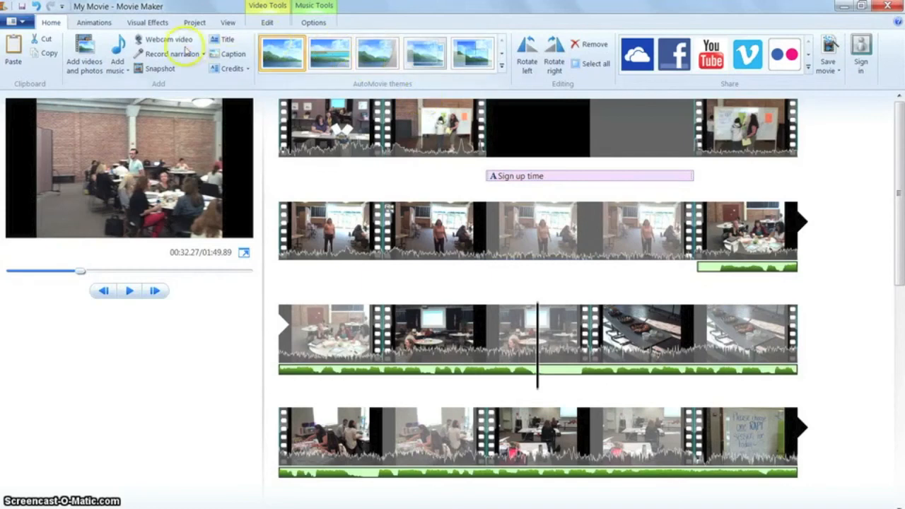
Examine the volume, fade, start time and start/end point settings of the Some Nights music track.
{"action": "left_click", "coordinate": [772, 266]}
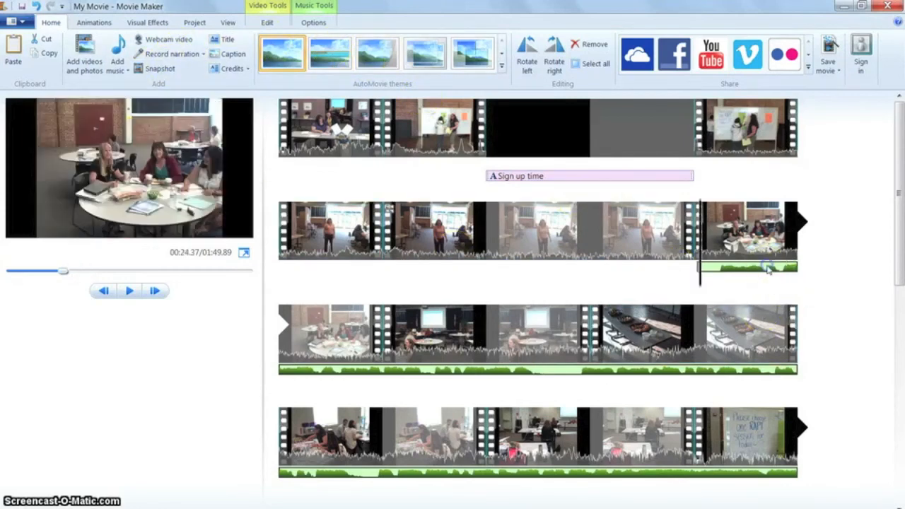
{"action": "left_click", "coordinate": [308, 17]}
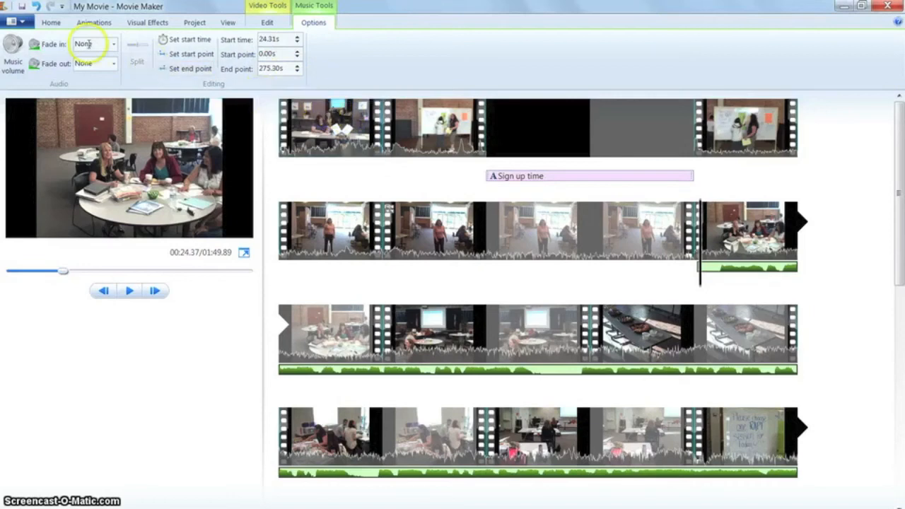
{"action": "left_click", "coordinate": [50, 22]}
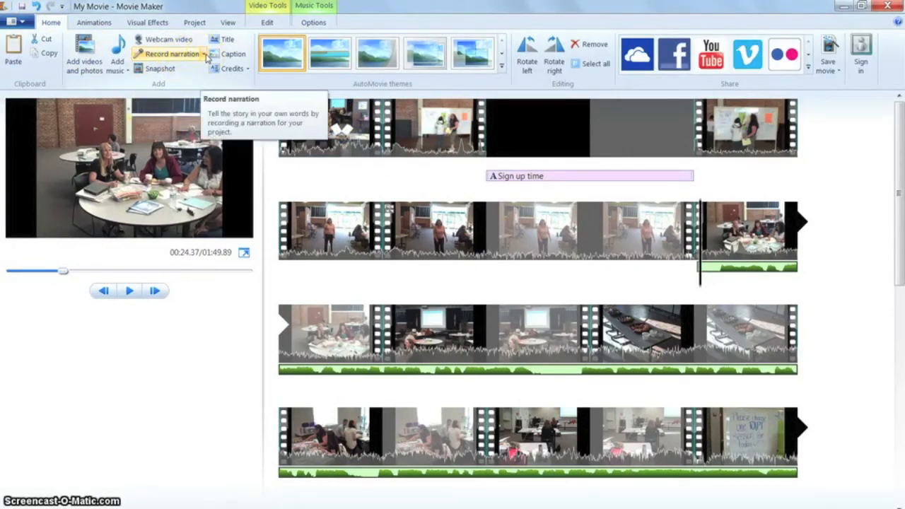
Switch to the stop-motion movie, launch Sound Recorder and place its window below the preview.
{"action": "left_click", "coordinate": [340, 373]}
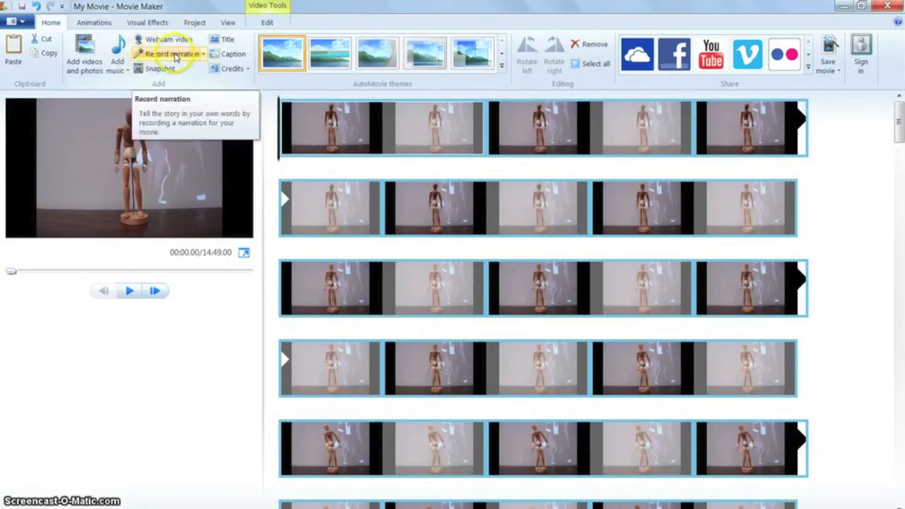
{"action": "left_click", "coordinate": [14, 508]}
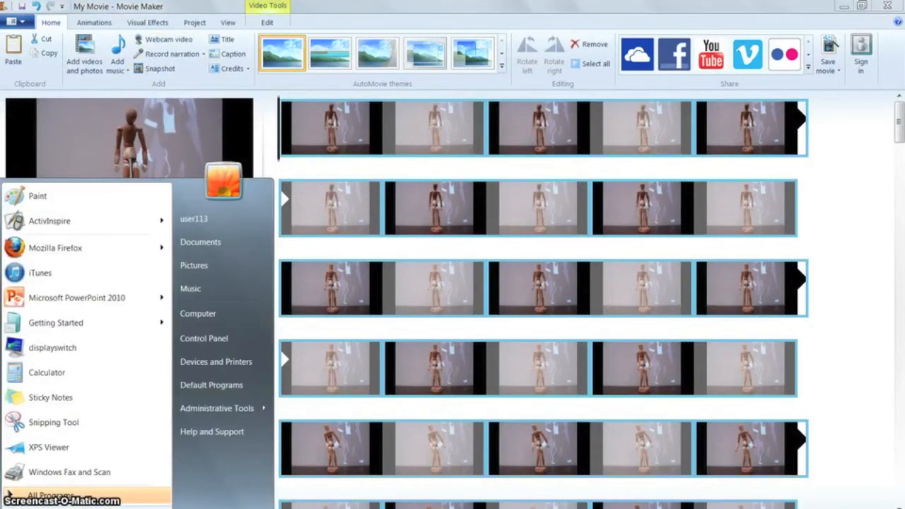
{"action": "type", "text": "sound"}
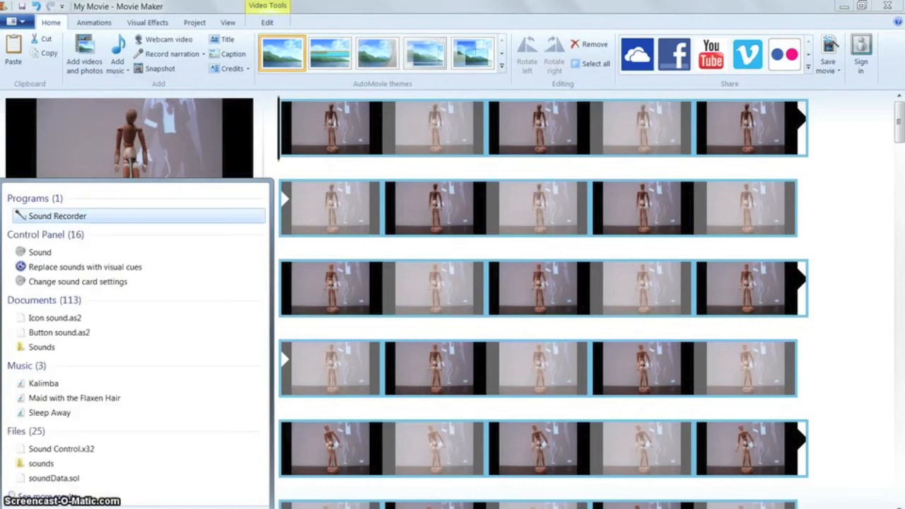
{"action": "left_click", "coordinate": [42, 217]}
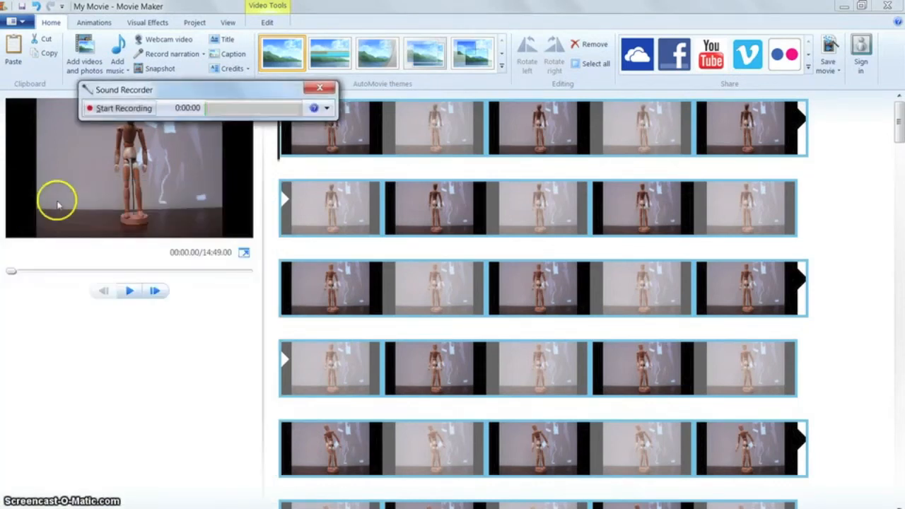
{"action": "left_click_drag", "start_coordinate": [196, 94], "coordinate": [118, 386]}
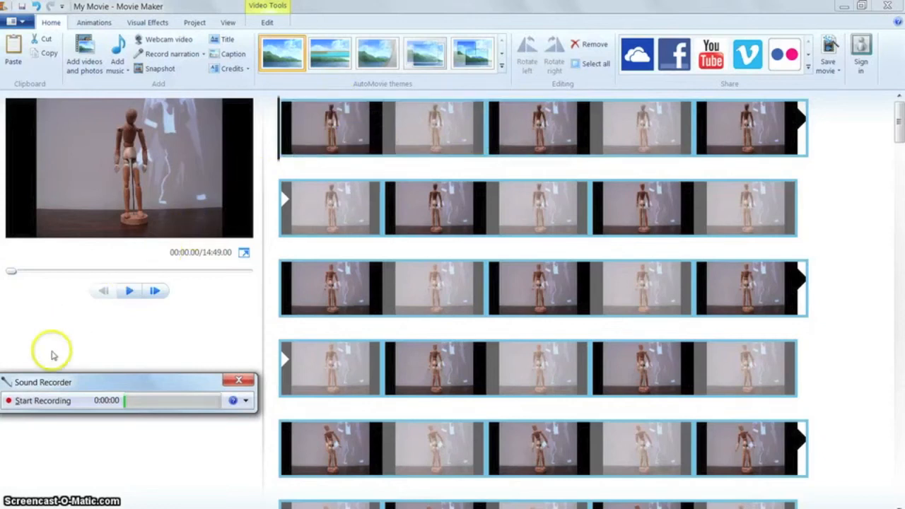
Record about 15 seconds of narration, save it as Sound rec demo in the Music library, and close Sound Recorder.
{"action": "left_click", "coordinate": [37, 403]}
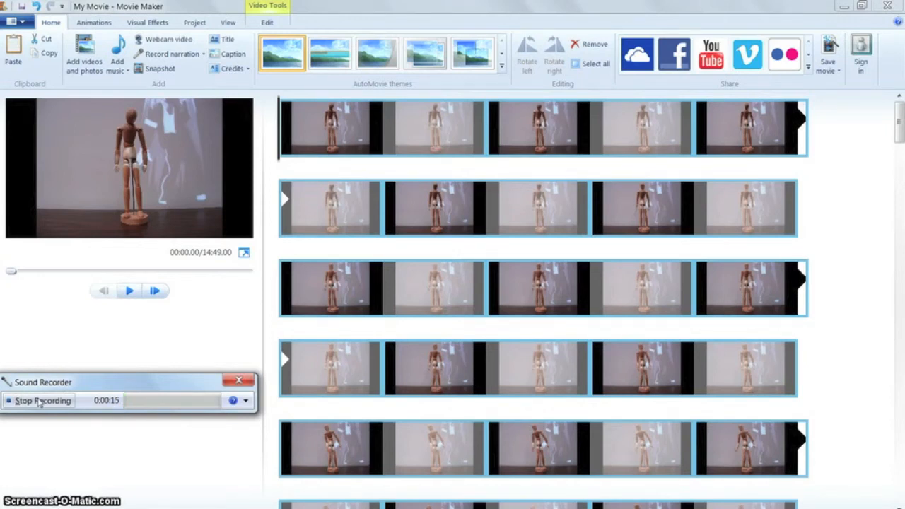
{"action": "left_click", "coordinate": [39, 401]}
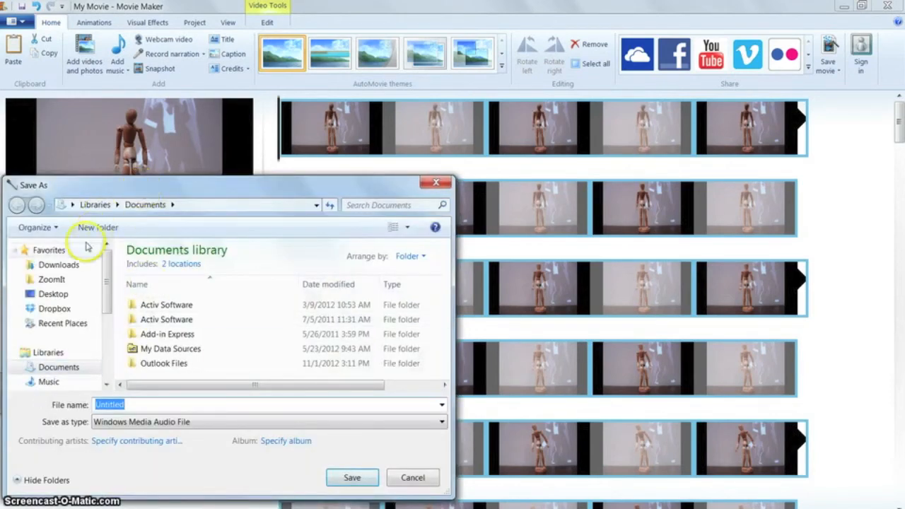
{"action": "left_click", "coordinate": [51, 382]}
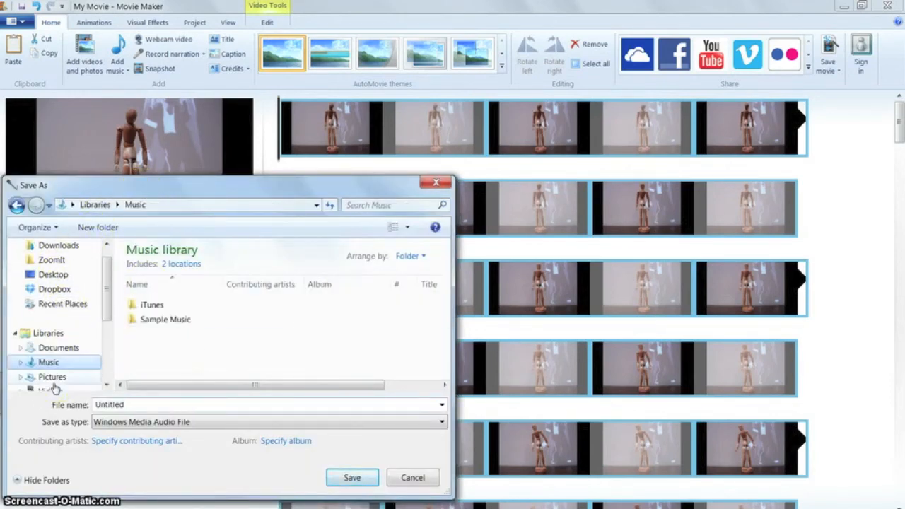
{"action": "left_click", "coordinate": [123, 404]}
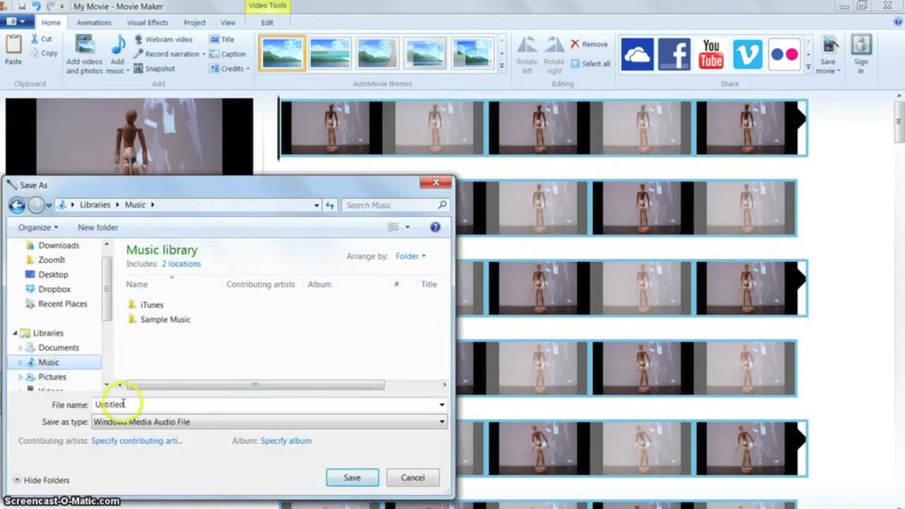
{"action": "double_click", "coordinate": [110, 404]}
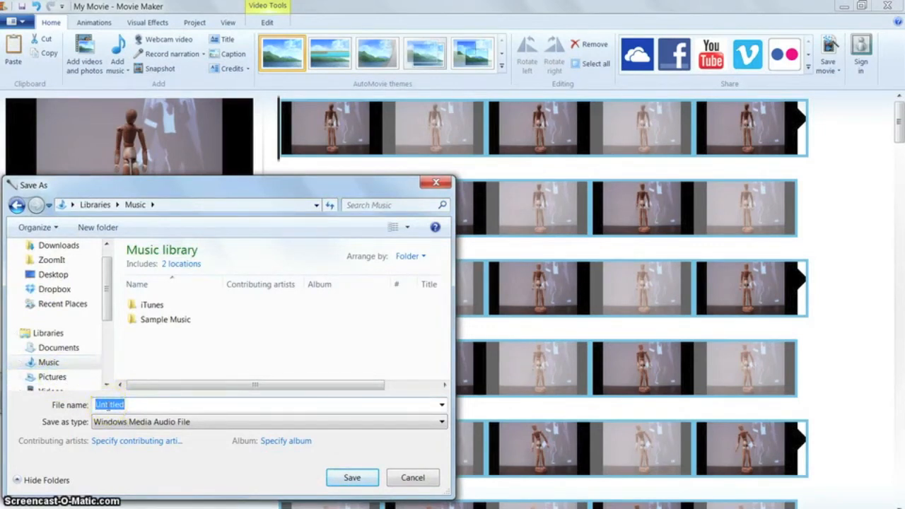
{"action": "type", "text": "Sound rec demo"}
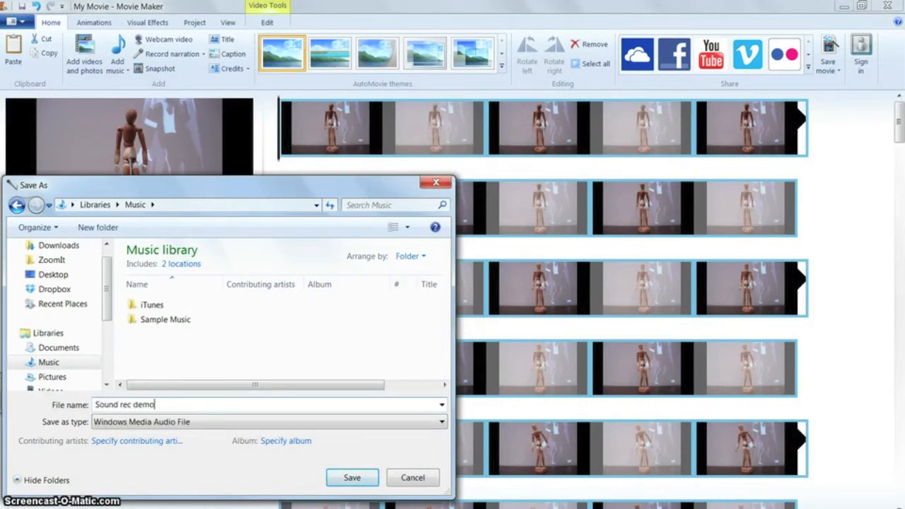
{"action": "left_click", "coordinate": [352, 478]}
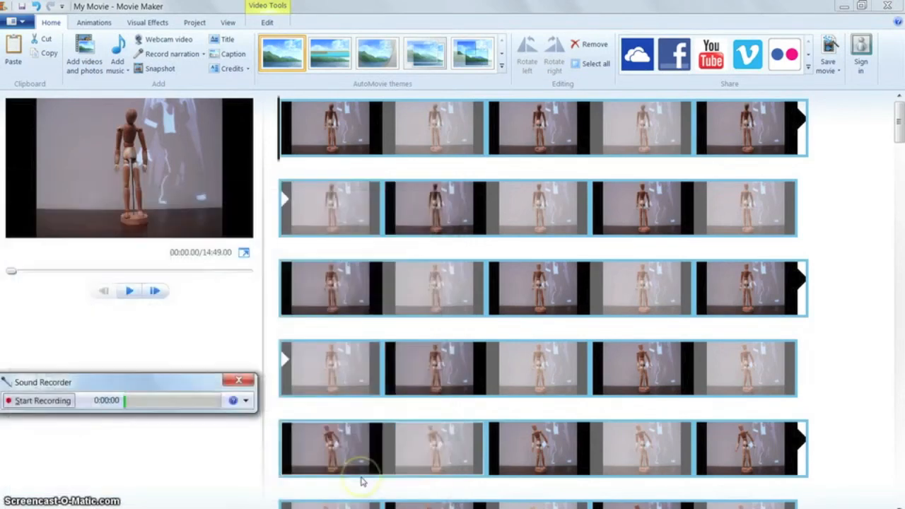
{"action": "left_click", "coordinate": [238, 380]}
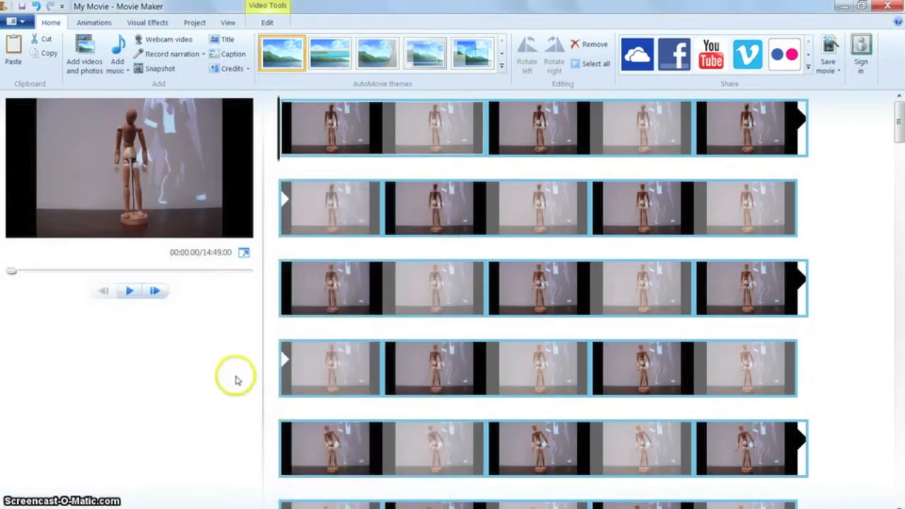
Add the Sound rec demo recording from the Music library to the stop-motion movie.
{"action": "left_click", "coordinate": [120, 50]}
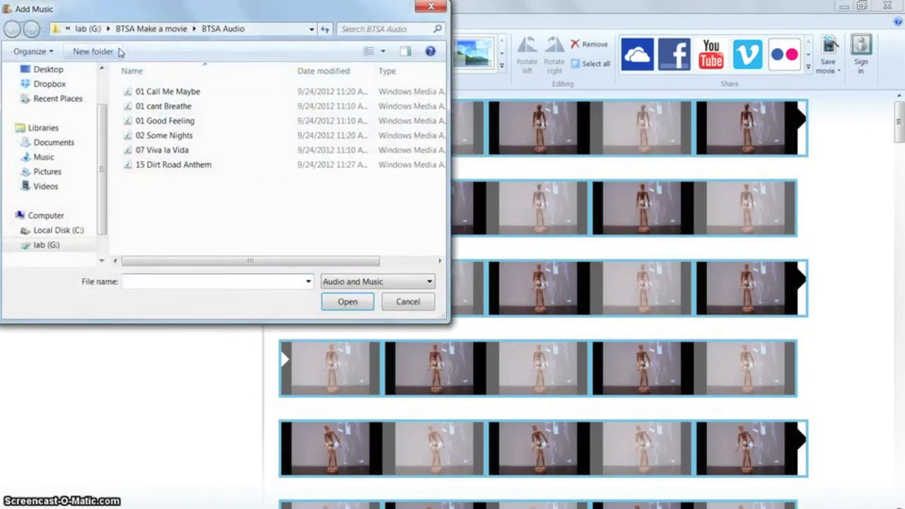
{"action": "left_click", "coordinate": [59, 158]}
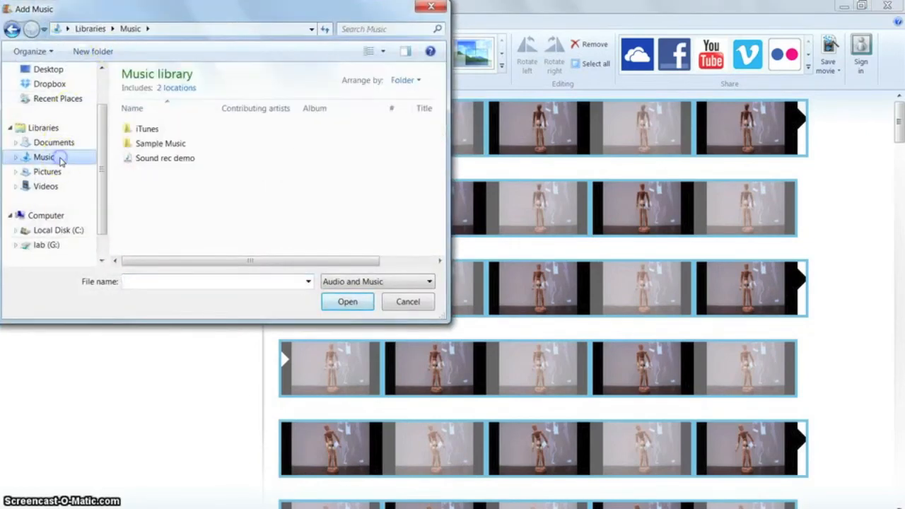
{"action": "left_click", "coordinate": [155, 159]}
{"action": "left_click", "coordinate": [342, 302]}
Preview the stop-motion movie from the start with the recorded narration, then pause playback.
{"action": "left_click", "coordinate": [318, 205]}
{"action": "left_click", "coordinate": [312, 164]}
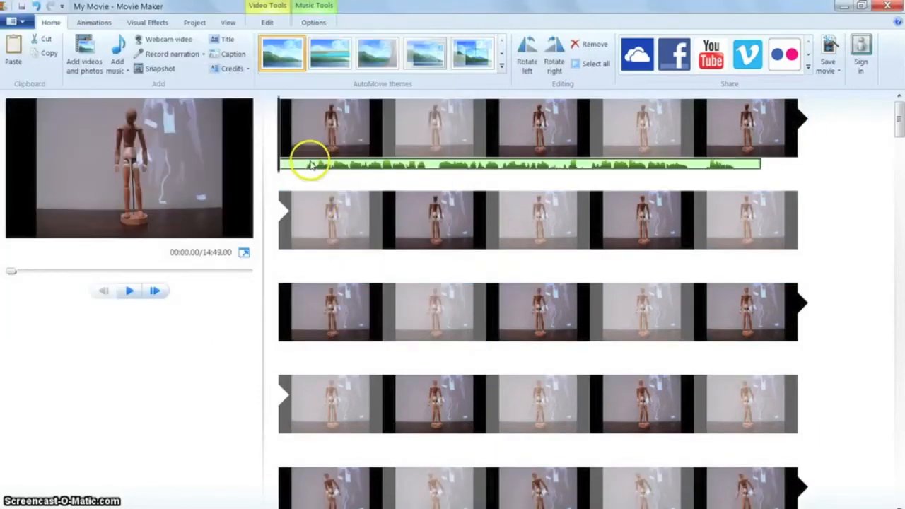
{"action": "left_click", "coordinate": [128, 291]}
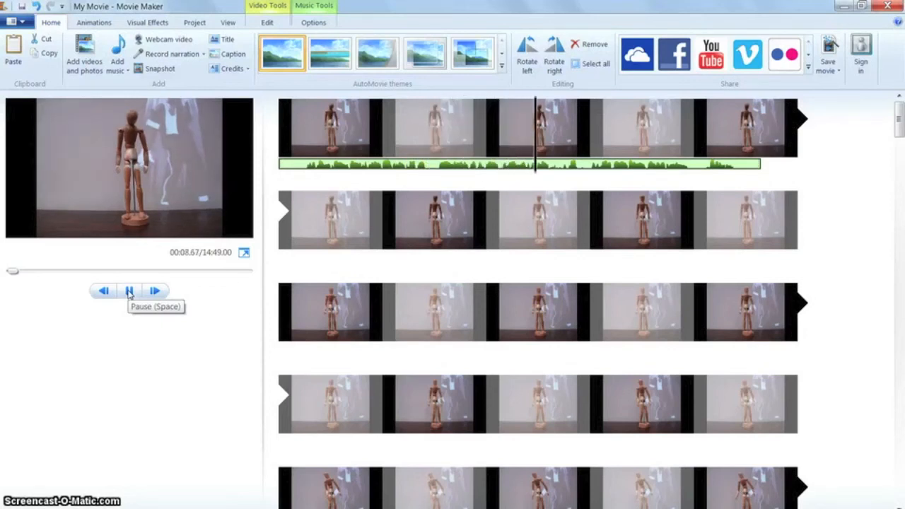
{"action": "left_click", "coordinate": [130, 291]}
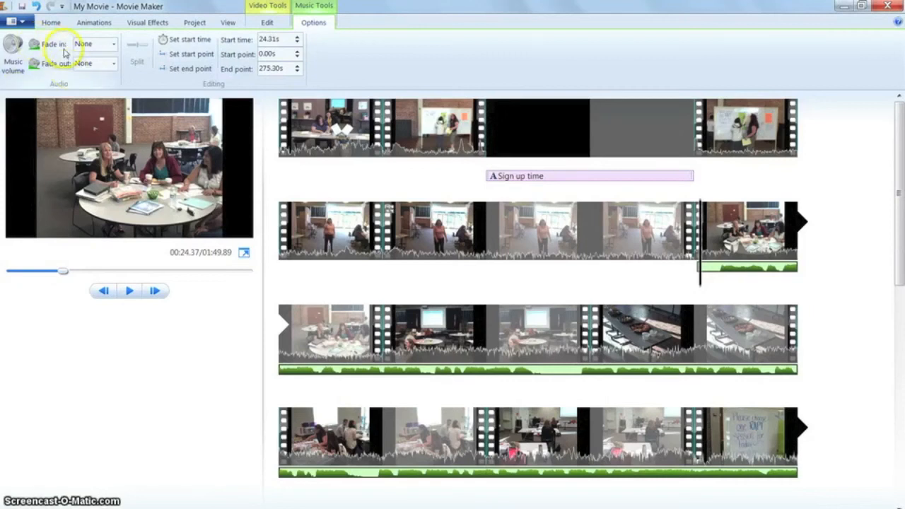
Set the music track to fade in Slow and fade out Fast.
{"action": "left_click", "coordinate": [112, 45]}
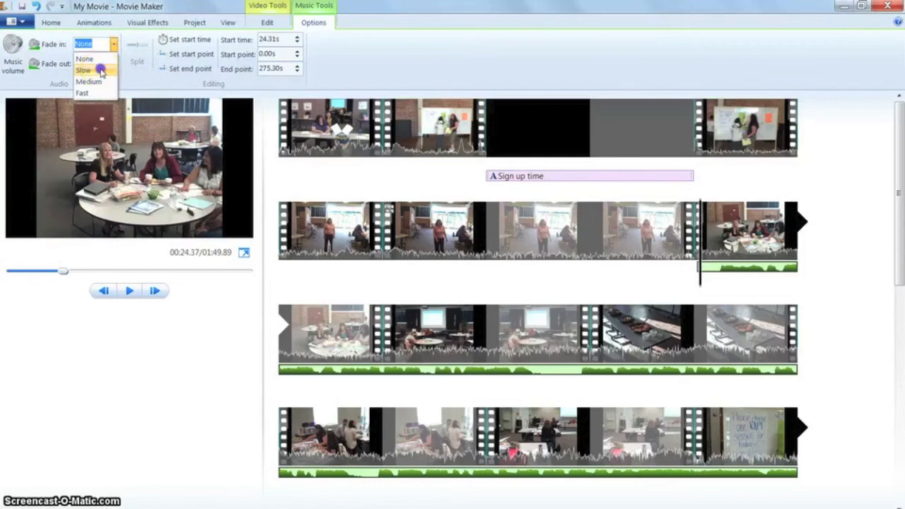
{"action": "left_click", "coordinate": [101, 71]}
{"action": "left_click", "coordinate": [112, 64]}
{"action": "left_click", "coordinate": [99, 112]}
Preview the movie from where the music track begins to hear the fade-in, and pause playback.
{"action": "left_click", "coordinate": [676, 244]}
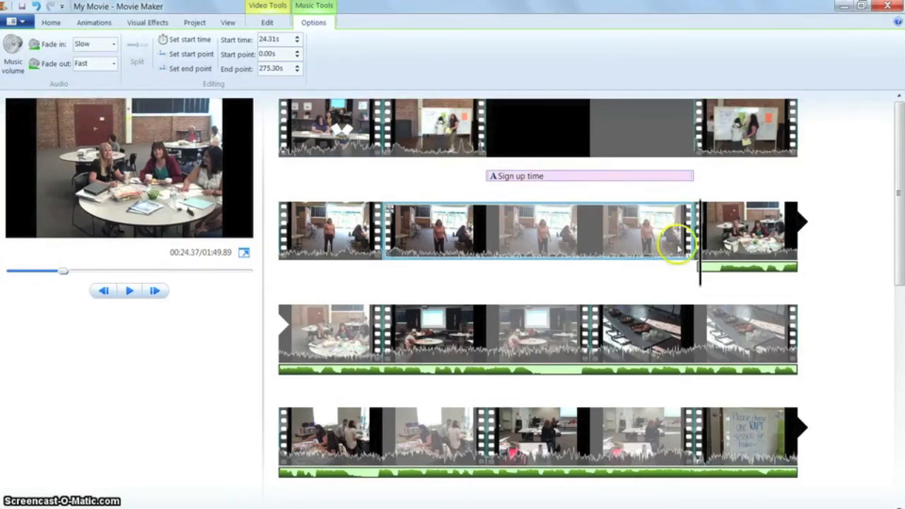
{"action": "key", "text": "space"}
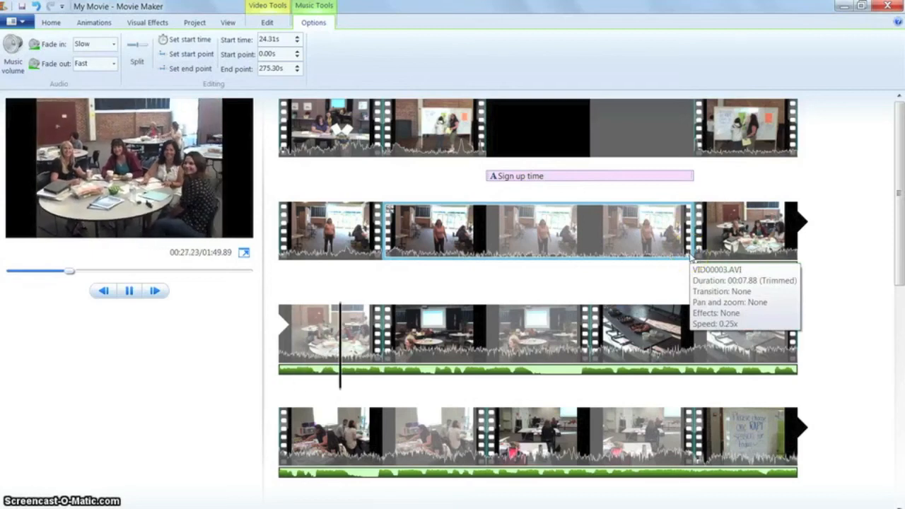
{"action": "left_click", "coordinate": [127, 291]}
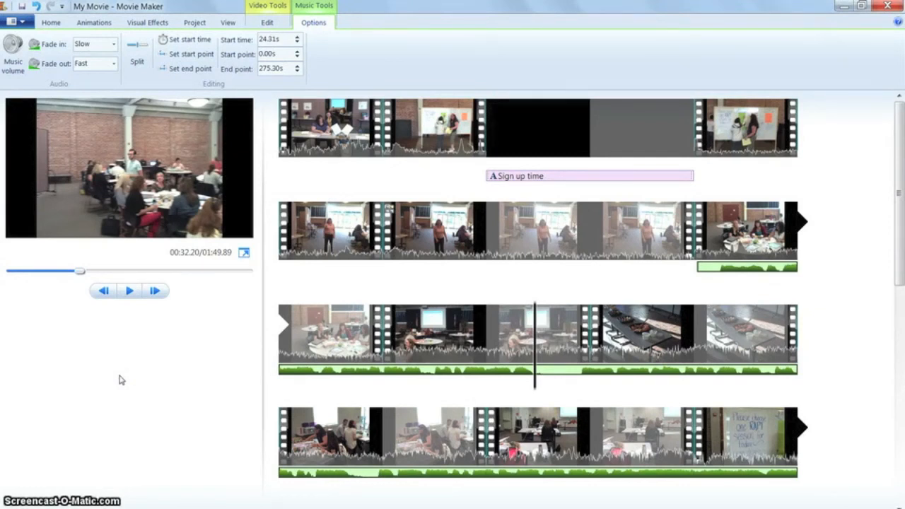
Adjust the music track's volume to about the middle of its range.
{"action": "left_click", "coordinate": [13, 46]}
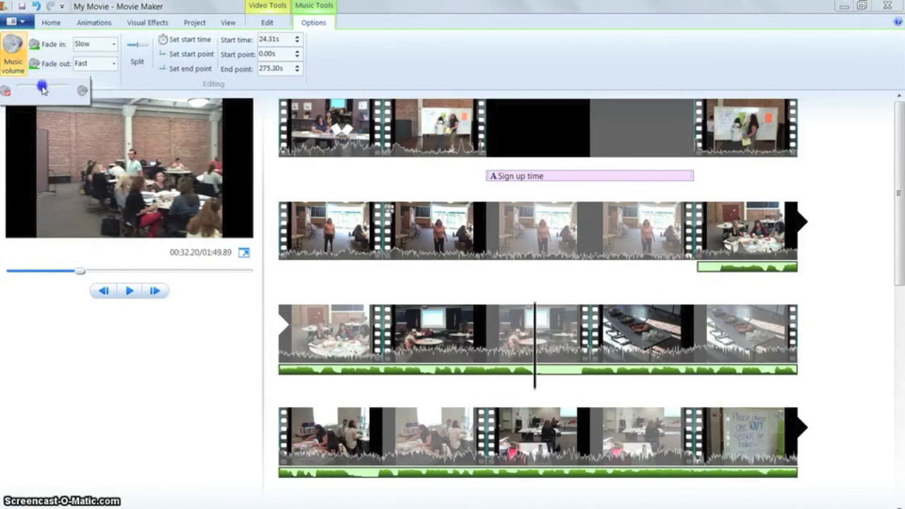
{"action": "left_click_drag", "start_coordinate": [26, 88], "coordinate": [44, 89]}
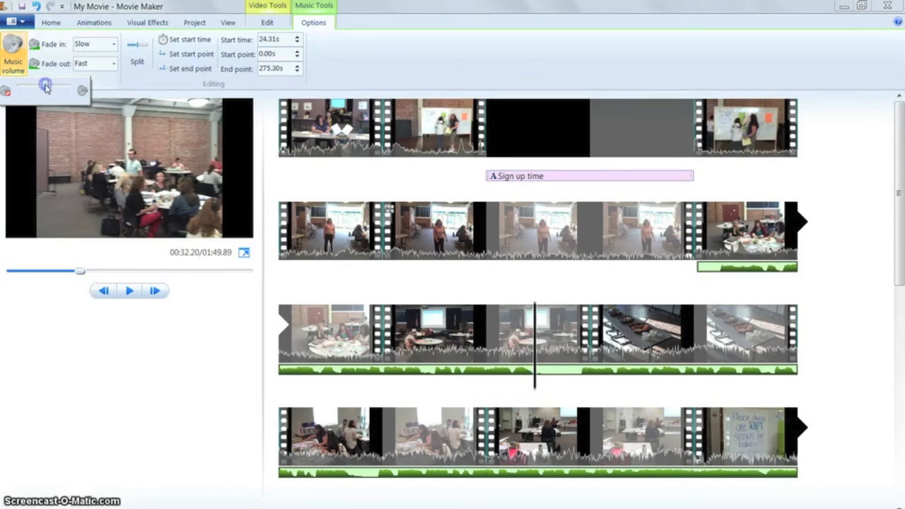
Apply the Diagonal - box out transition to the start of VID00004.AVI, the clip of the group seated at the round table.
{"action": "left_click", "coordinate": [99, 24]}
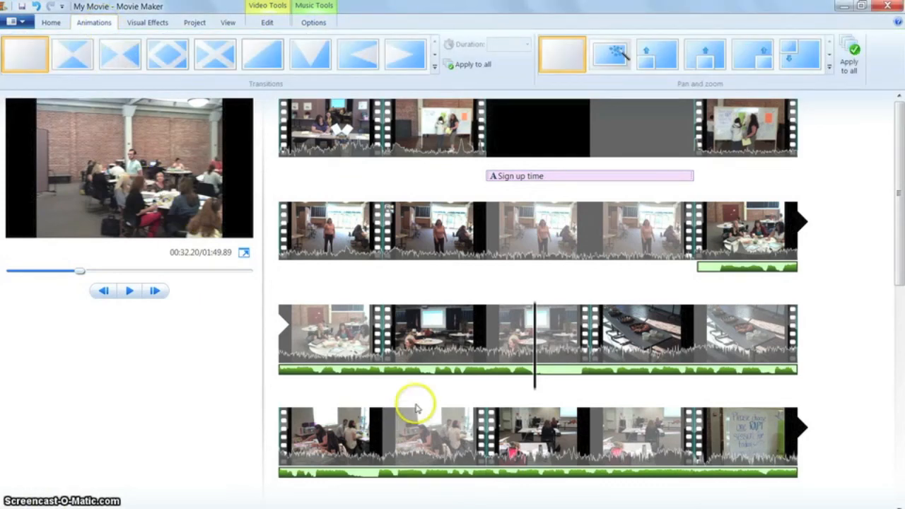
{"action": "left_click", "coordinate": [487, 352]}
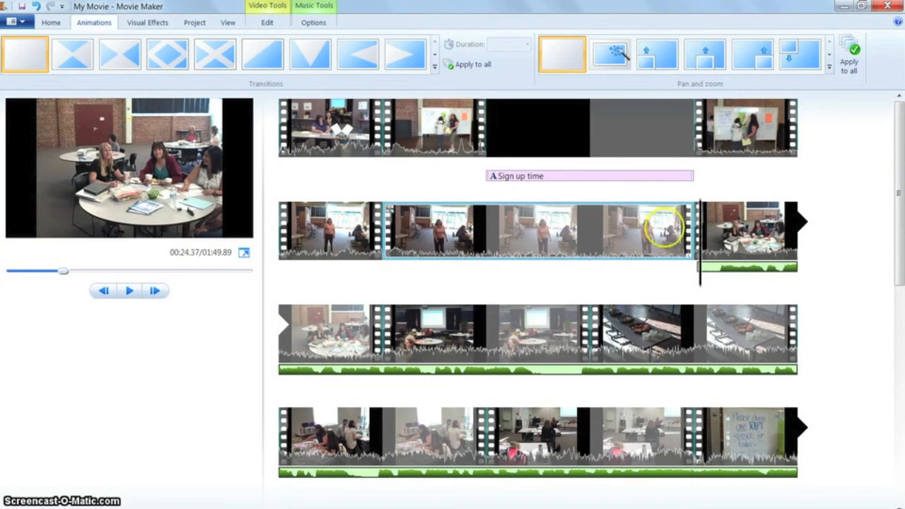
{"action": "left_click", "coordinate": [591, 237]}
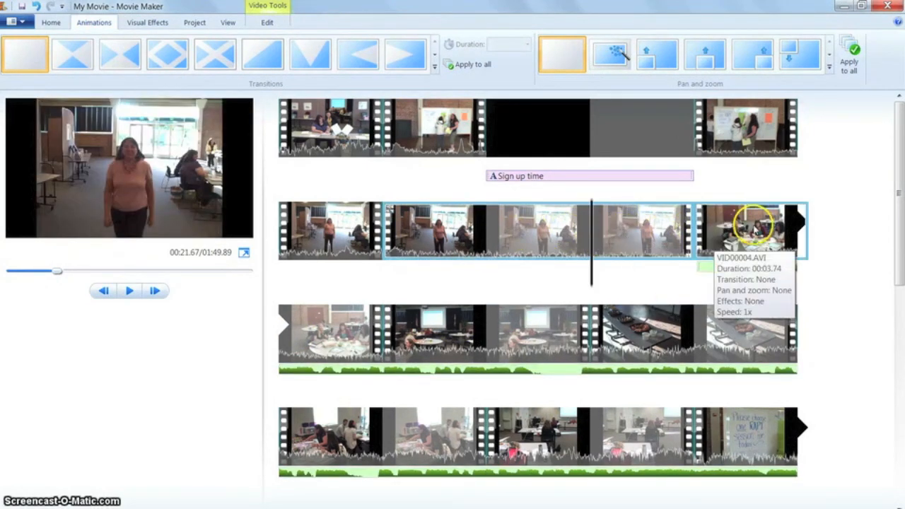
{"action": "left_click", "coordinate": [696, 234]}
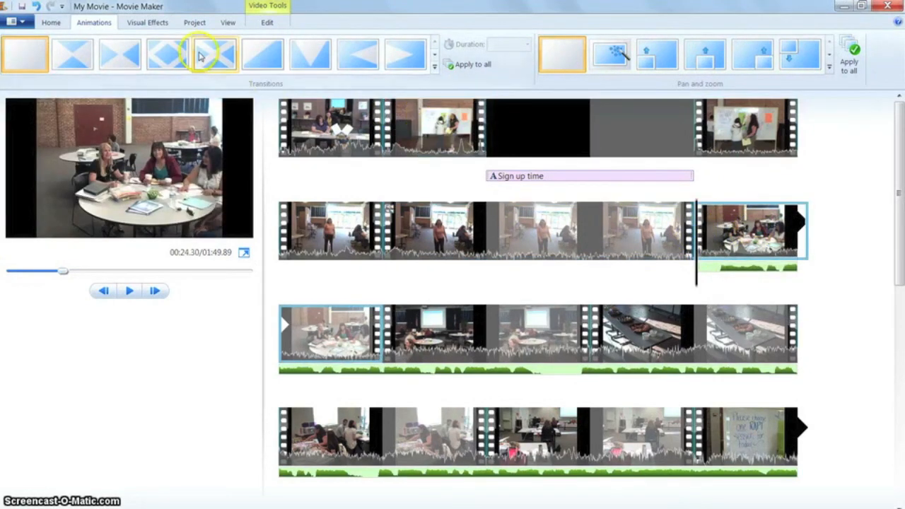
{"action": "left_click", "coordinate": [177, 57]}
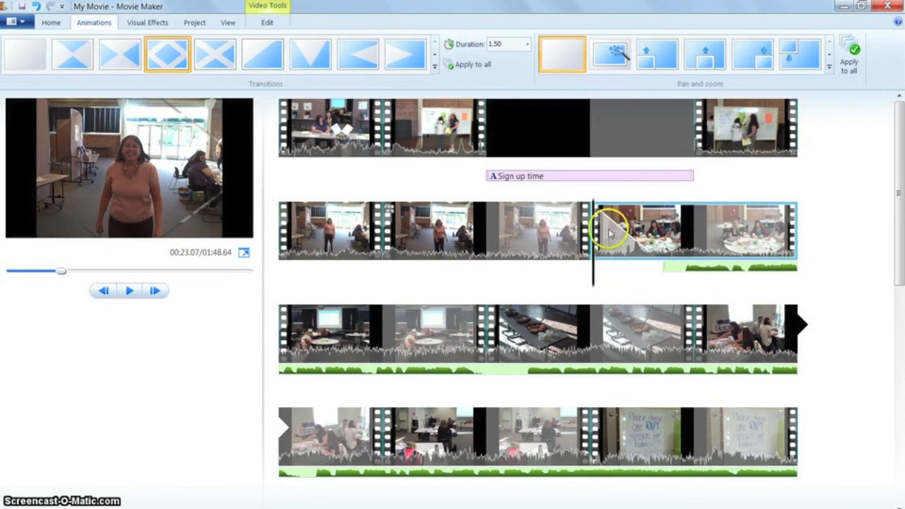
{"action": "mouse_move", "coordinate": [594, 243]}
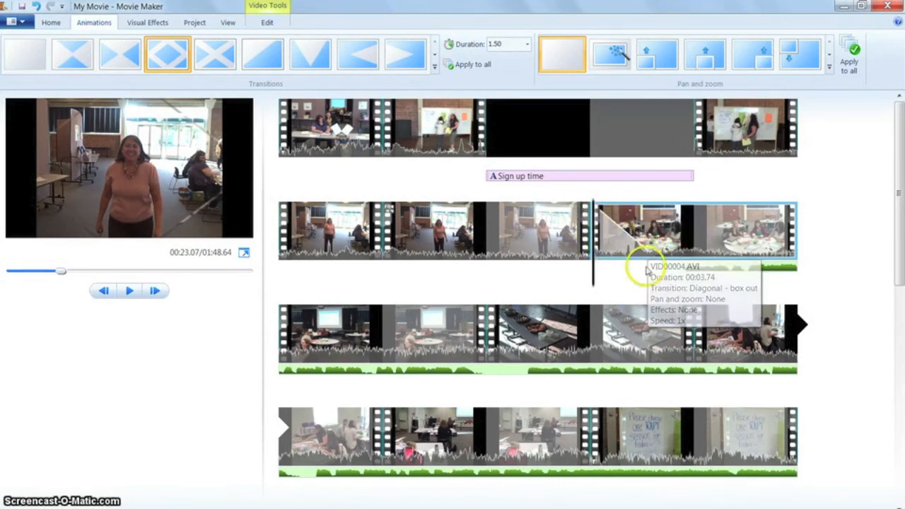
{"action": "left_click", "coordinate": [586, 214], "text": "ctrl"}
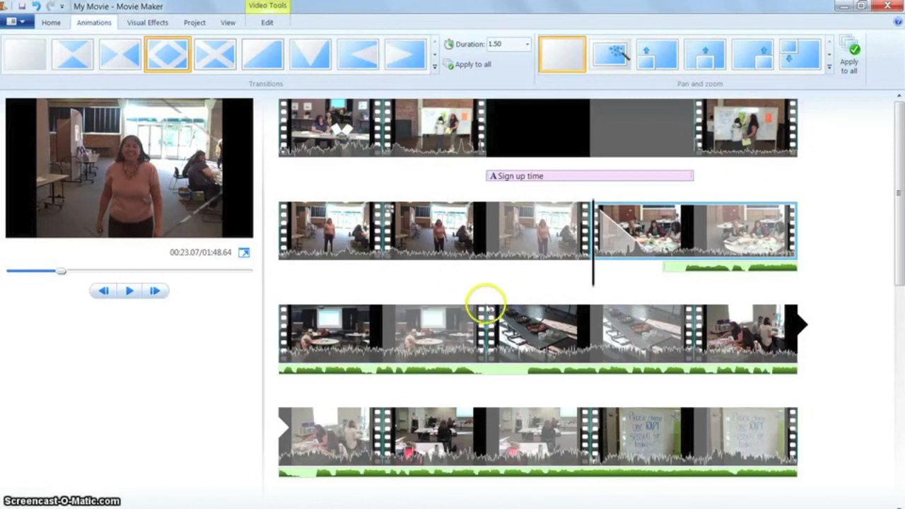
Apply the Bow tie - vertical transition to the start of VID00006.AVI, the clip of the food table.
{"action": "left_click", "coordinate": [492, 316]}
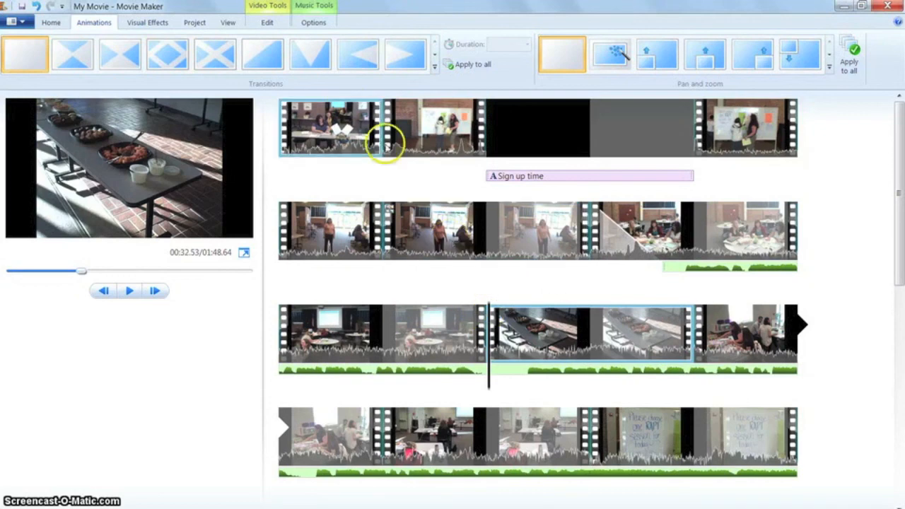
{"action": "left_click", "coordinate": [121, 56]}
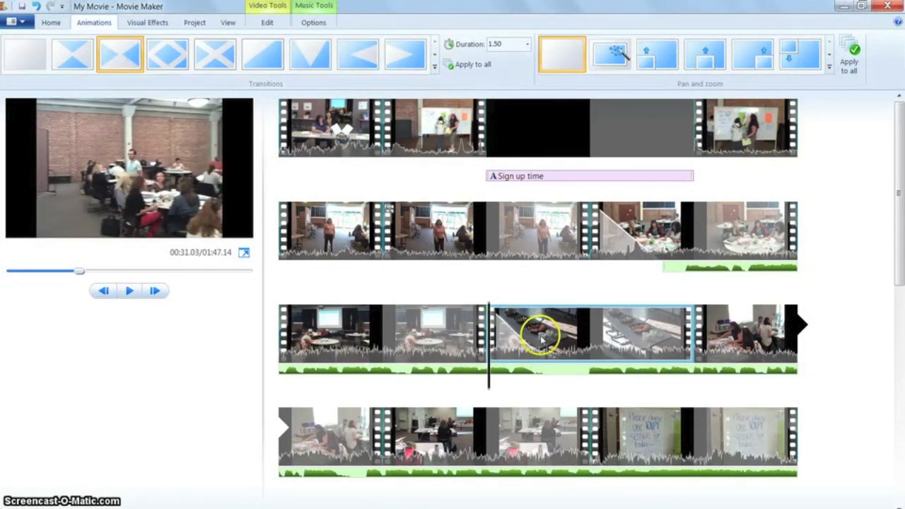
{"action": "mouse_move", "coordinate": [492, 357]}
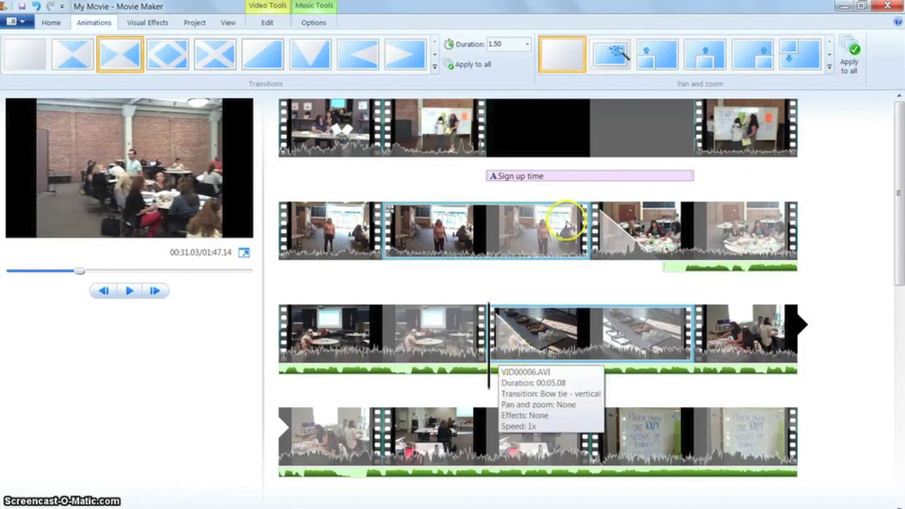
Preview both transitions by playing from the slowed clip of the woman walking past the food table clip, and pause playback.
{"action": "left_click", "coordinate": [384, 227]}
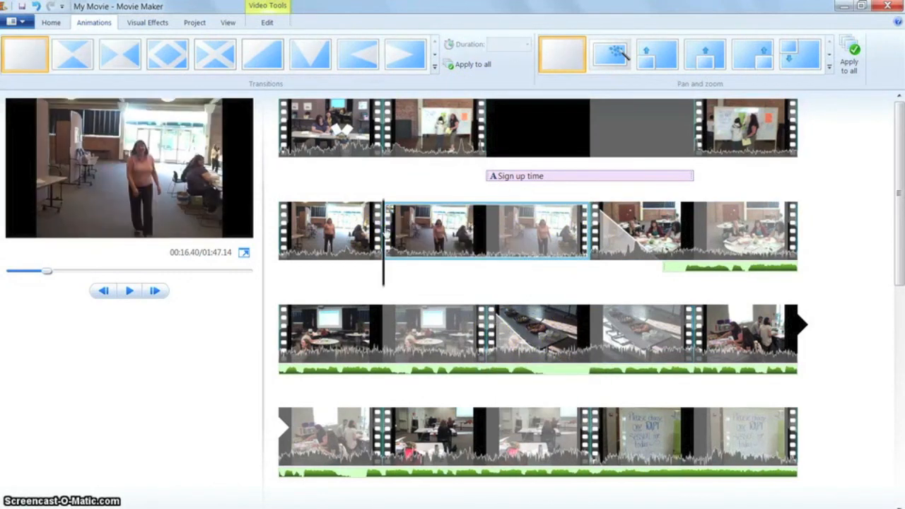
{"action": "key", "text": "space"}
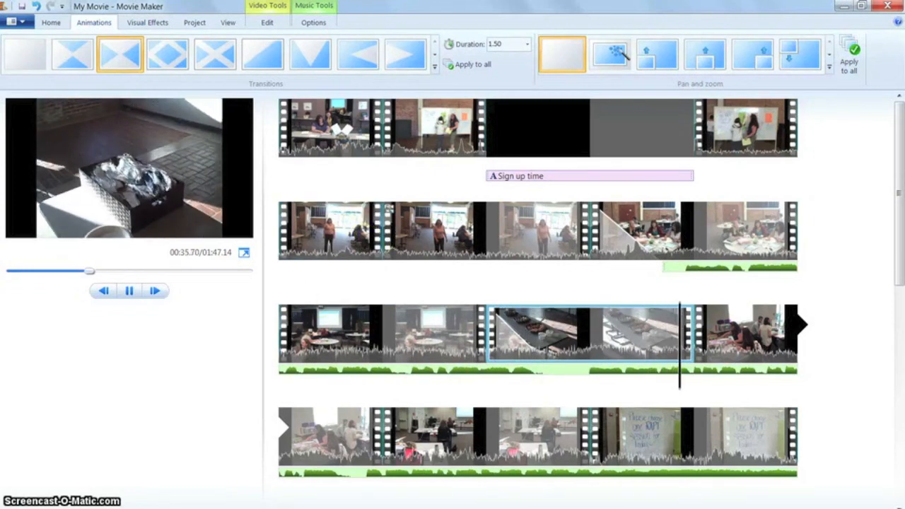
{"action": "key", "text": "space"}
Save the movie to the Desktop as an MPEG-4/H.264 video file named reel life film demo.
{"action": "left_click", "coordinate": [49, 23]}
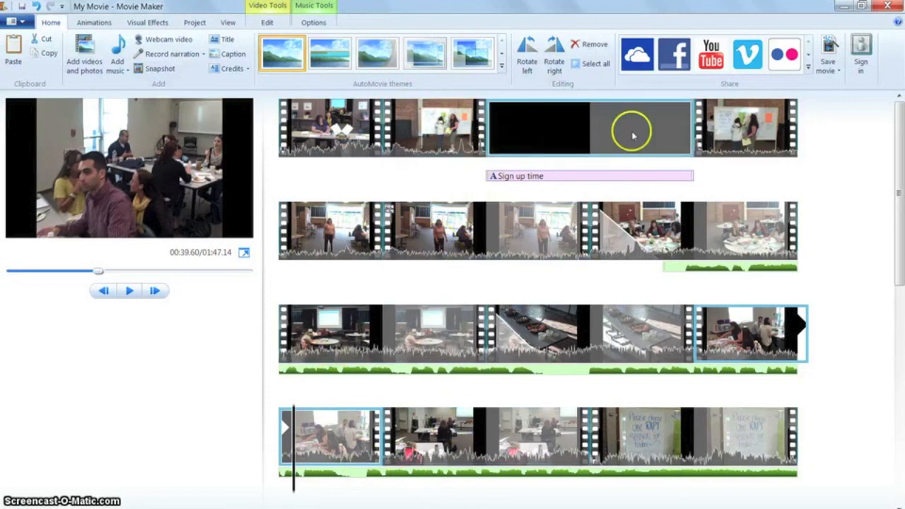
{"action": "left_click", "coordinate": [830, 46]}
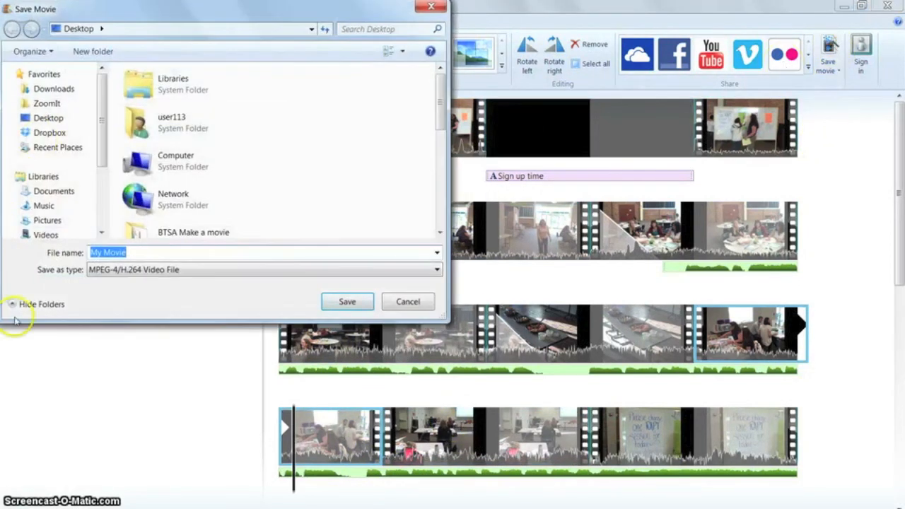
{"action": "left_click", "coordinate": [73, 120]}
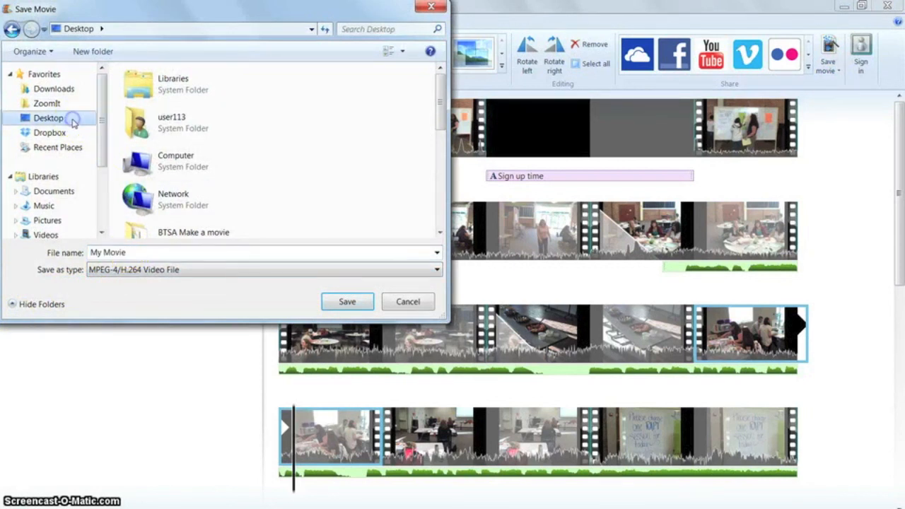
{"action": "left_click_drag", "start_coordinate": [131, 252], "coordinate": [109, 253]}
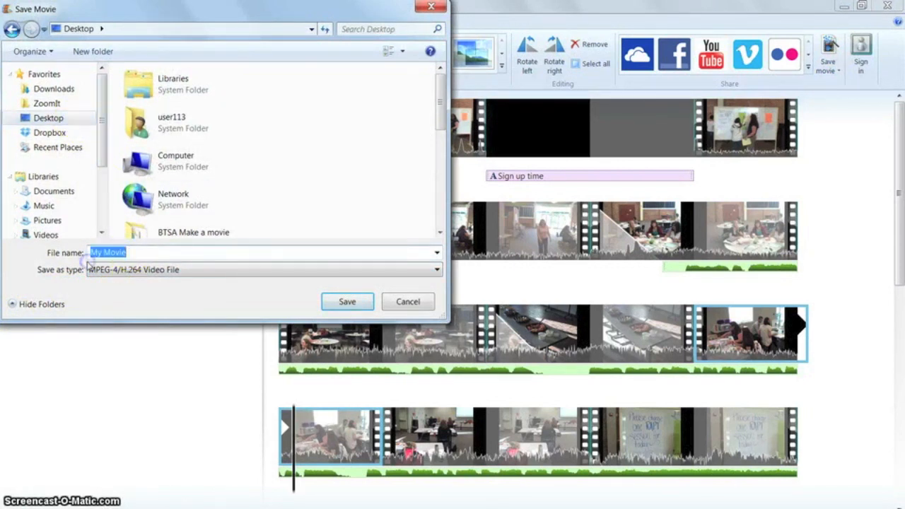
{"action": "type", "text": "re"}
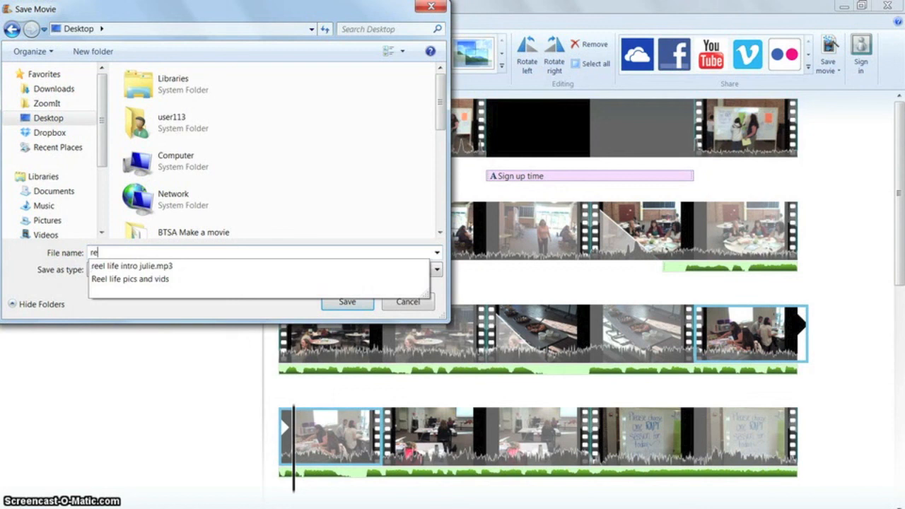
{"action": "type", "text": "el life film demo"}
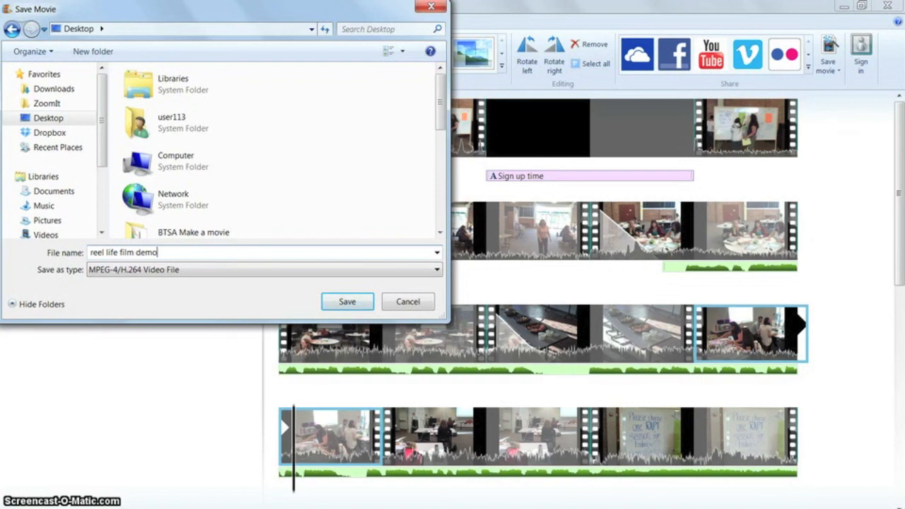
{"action": "left_click", "coordinate": [347, 302]}
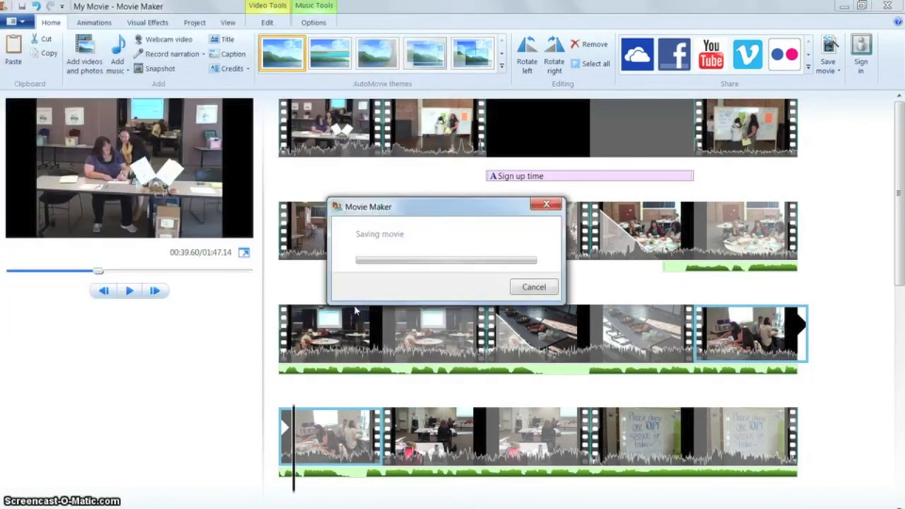